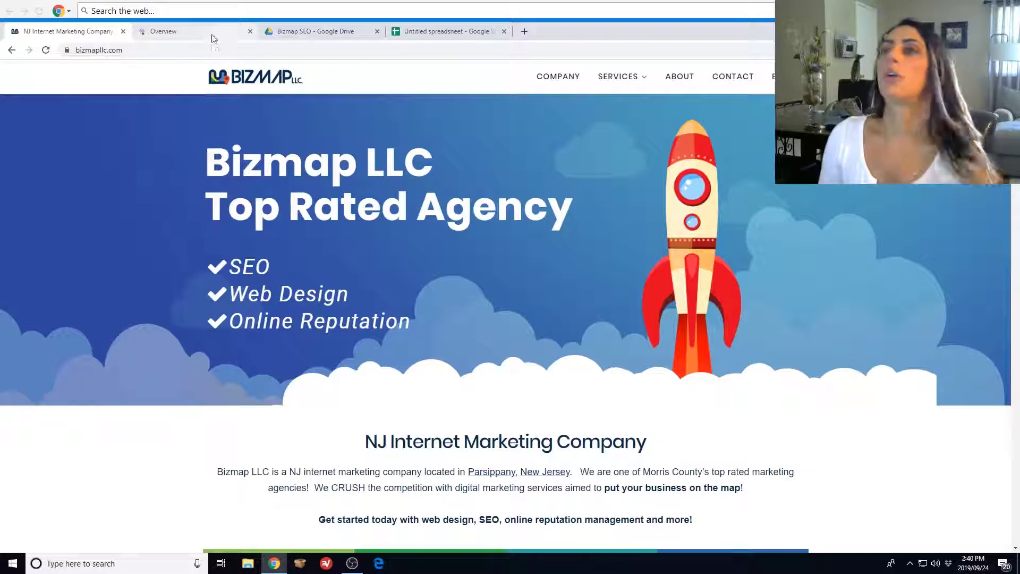
- Open the Search Console Performance report for bizmapllc.com and examine the first two pages of search queries
left_click(185, 35)
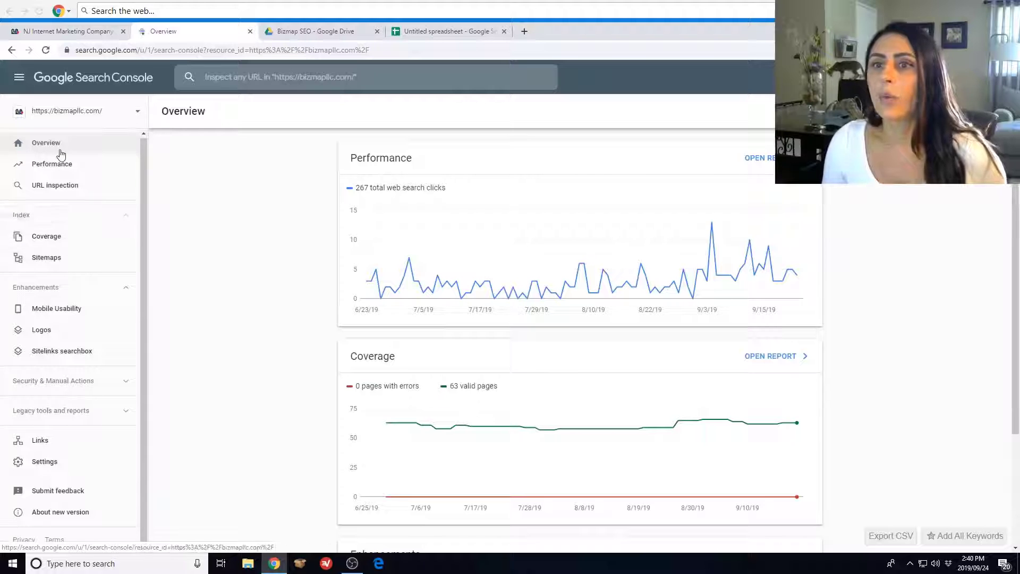
left_click(53, 164)
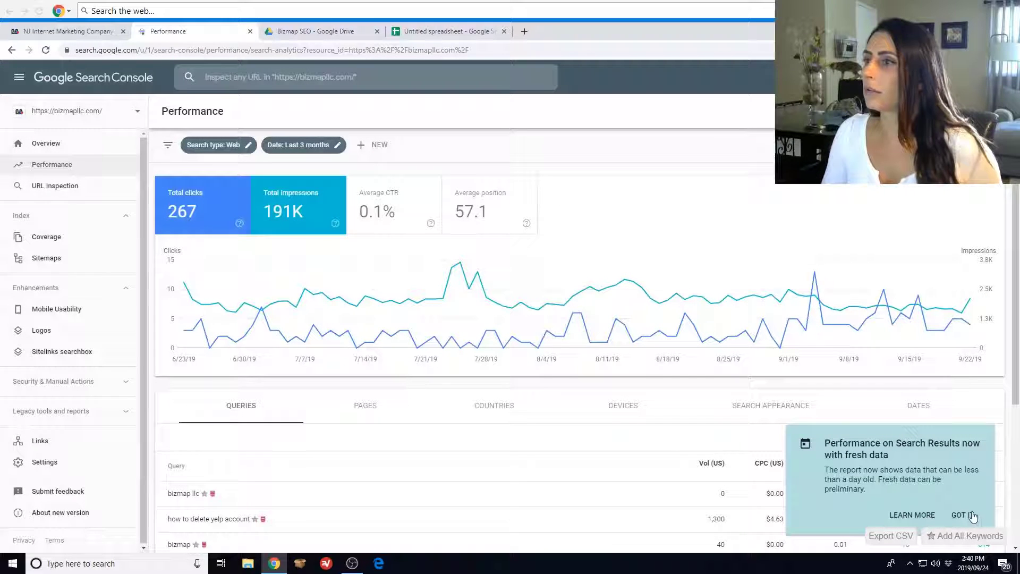
left_click(960, 515)
scroll(505, 303, "down", 5)
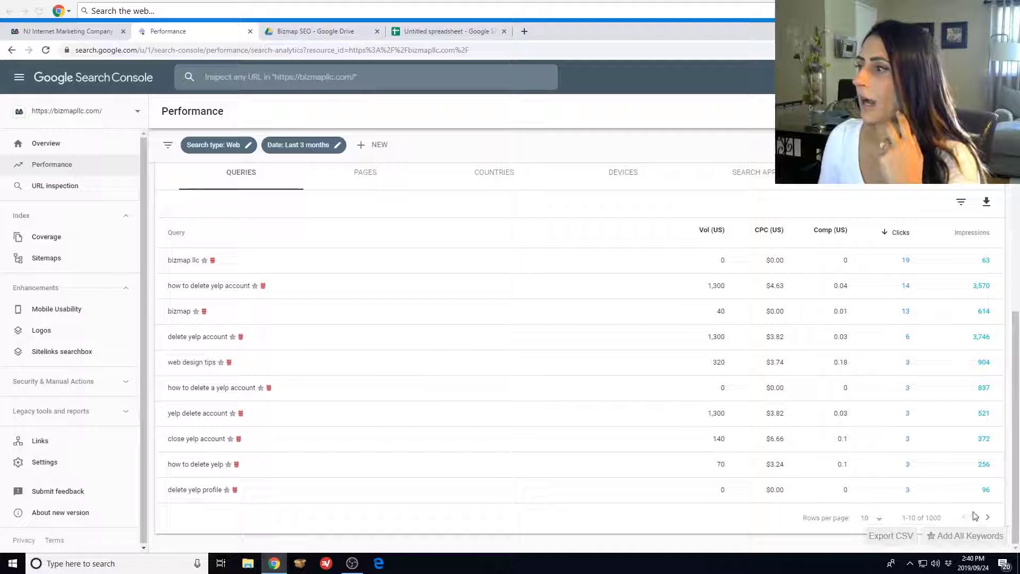
left_click(989, 518)
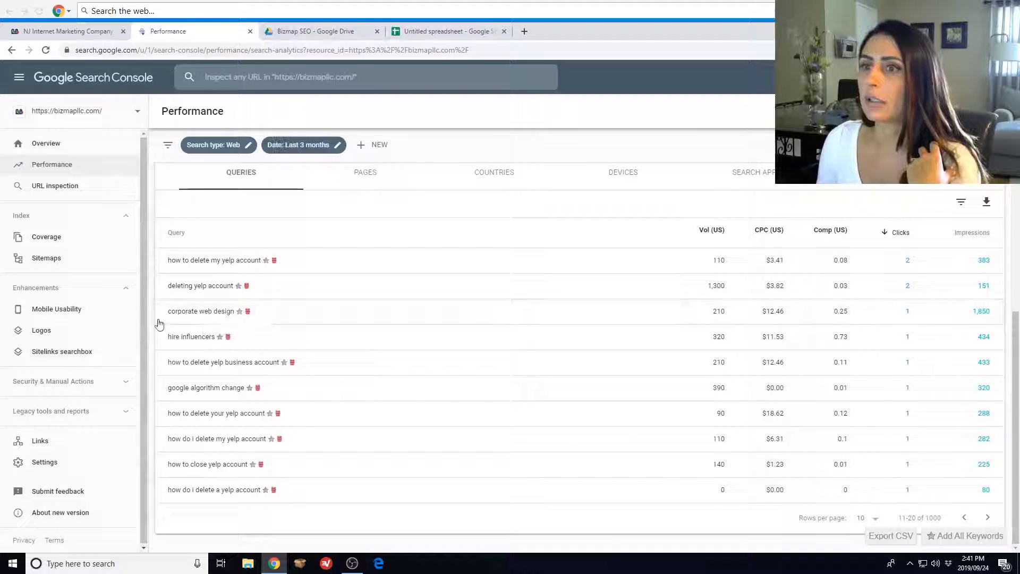
- Filter the Performance report to the query "corporate web design" and examine its ranking page and query data
left_click(190, 311)
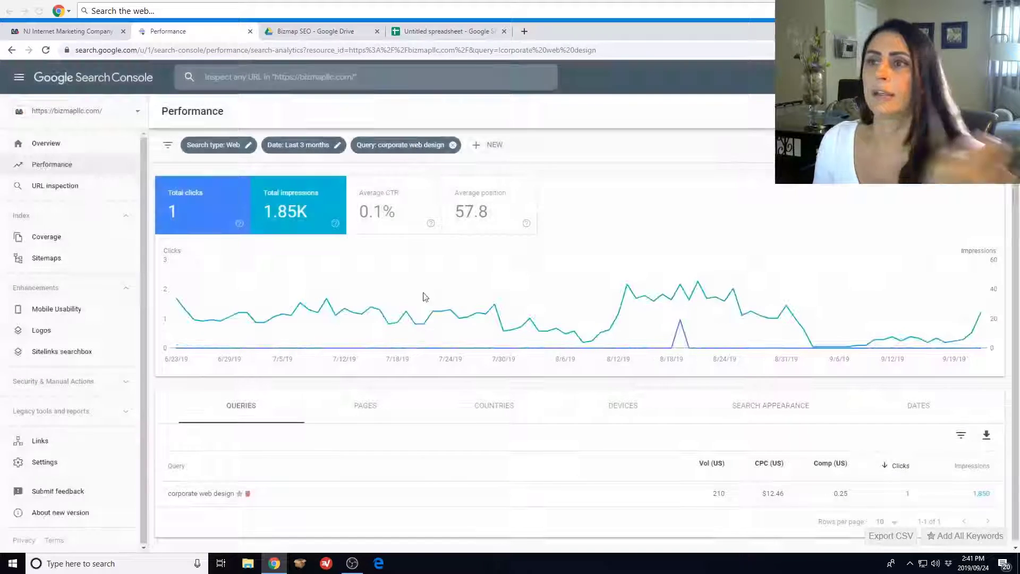
left_click(364, 407)
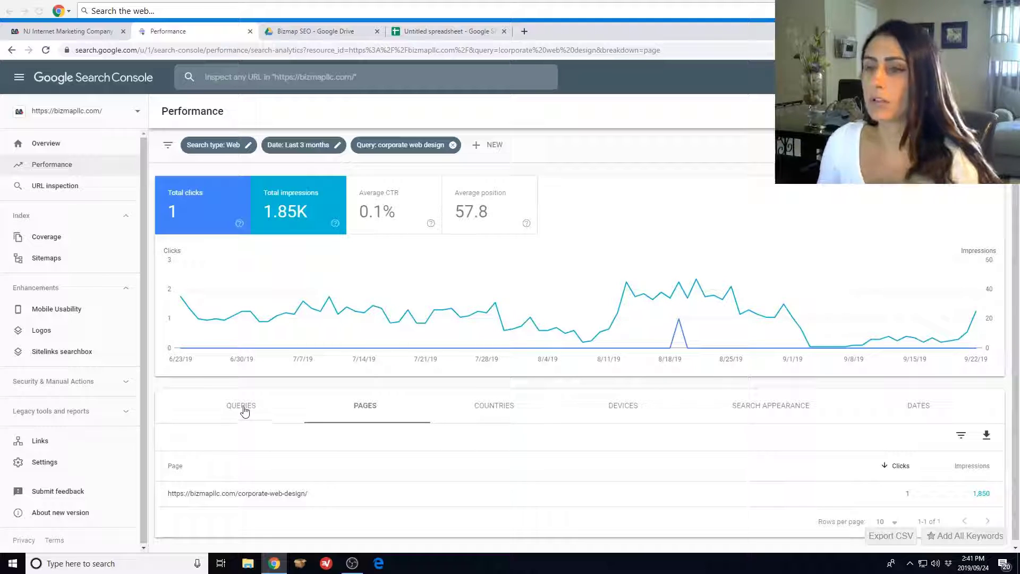
left_click(244, 412)
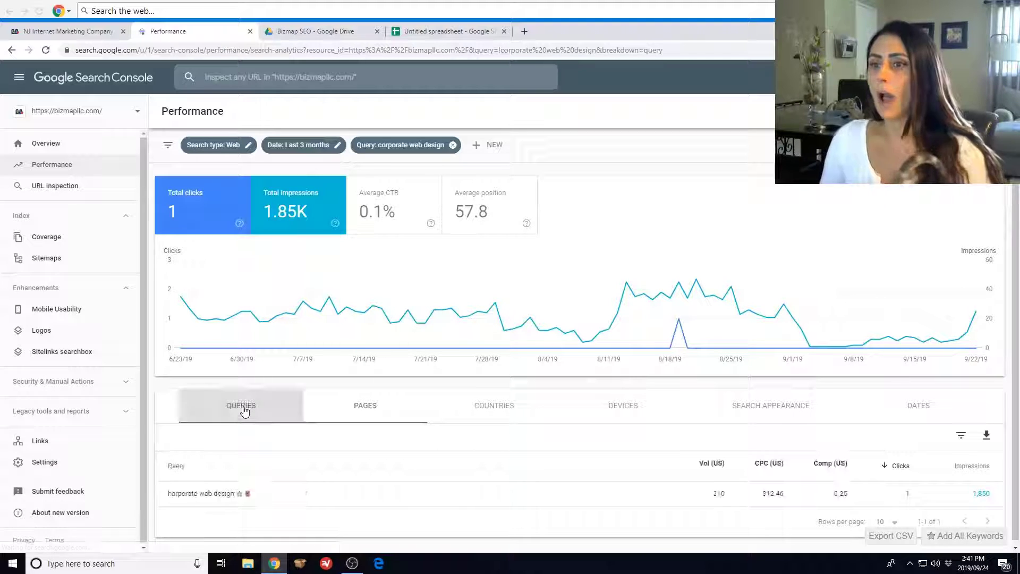
scroll(485, 422, "down", 1)
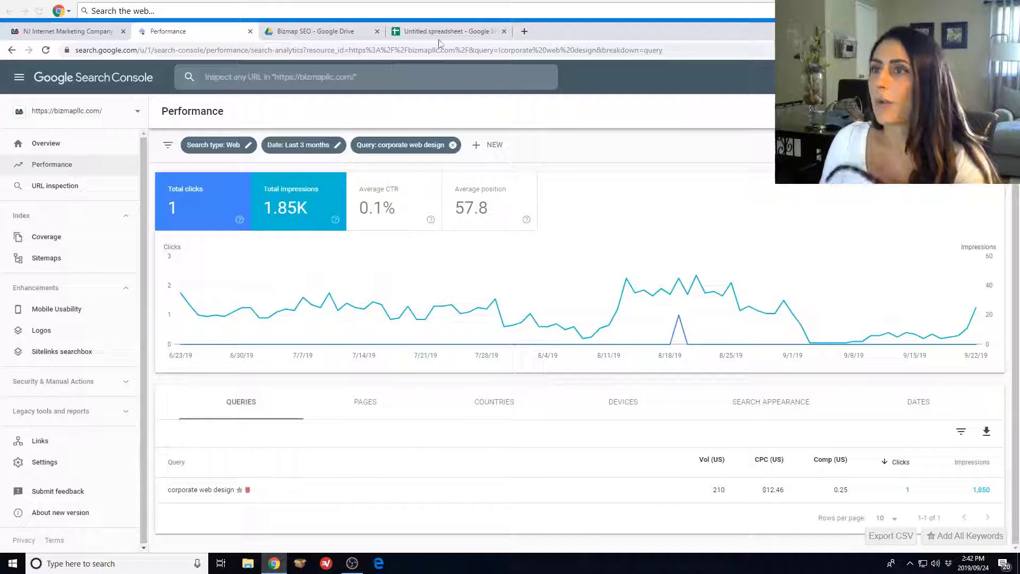
- Switch to the Bizmap SEO folder in Google Drive, close the old untitled spreadsheet, and create a new Google Sheets spreadsheet
left_click(307, 30)
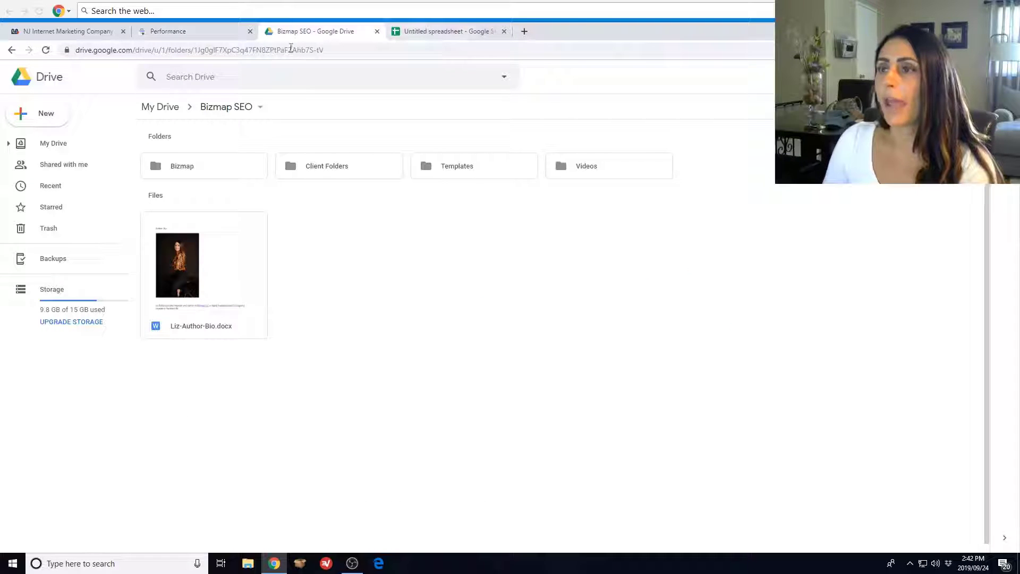
left_click(504, 31)
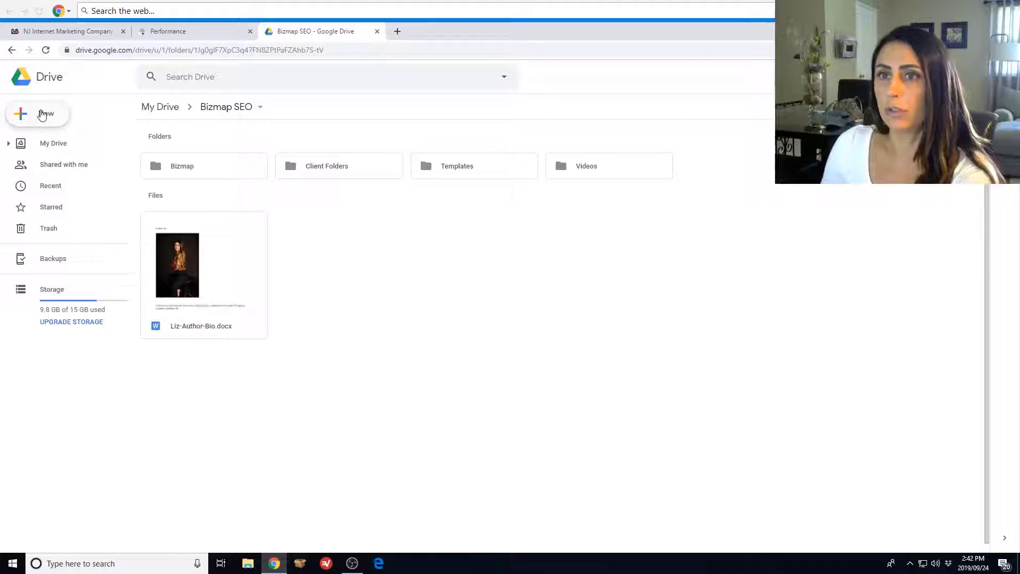
left_click(42, 115)
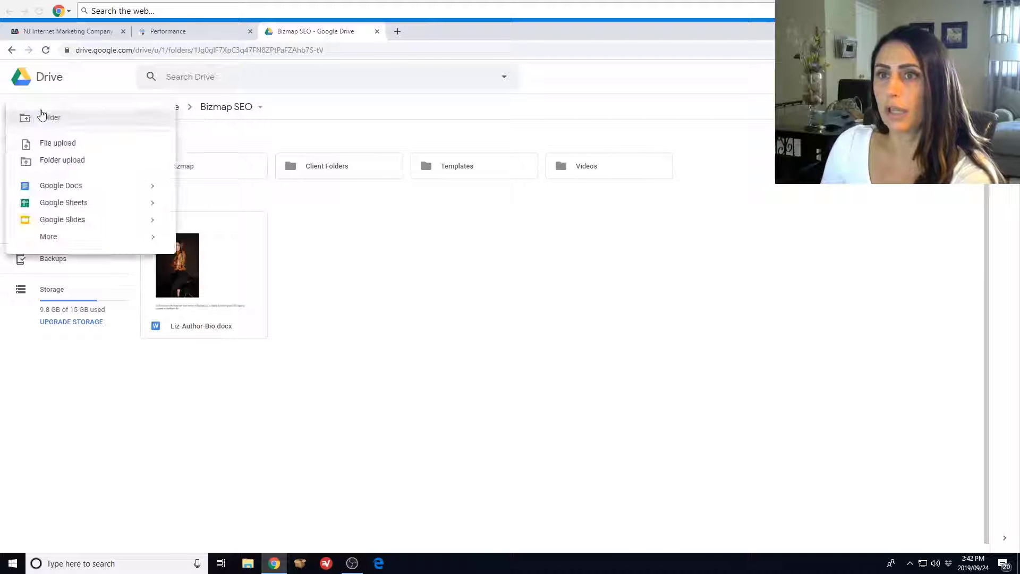
left_click(74, 205)
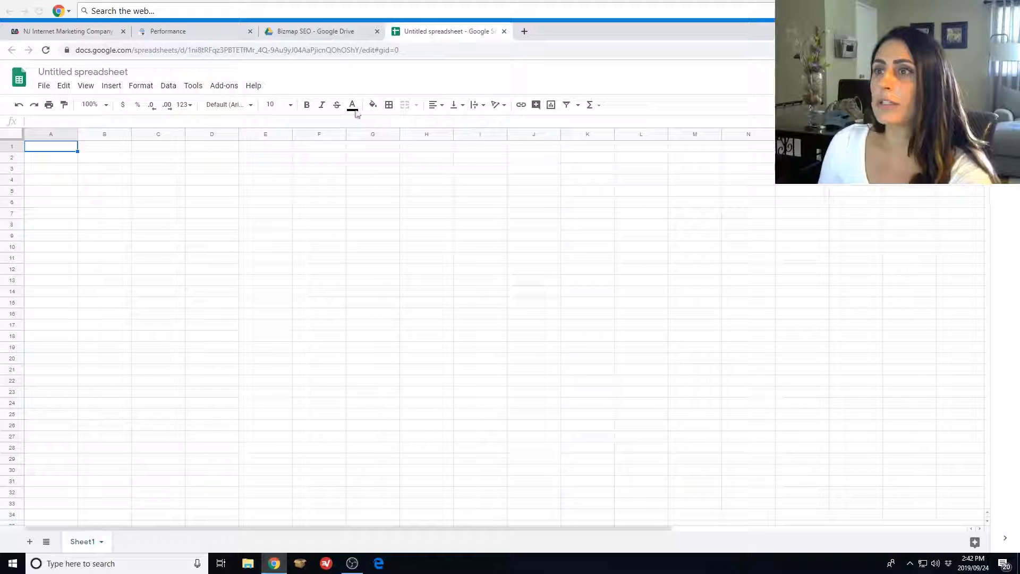
- Find the Search Analytics for Sheets add-on in the G Suite Marketplace
left_click(229, 87)
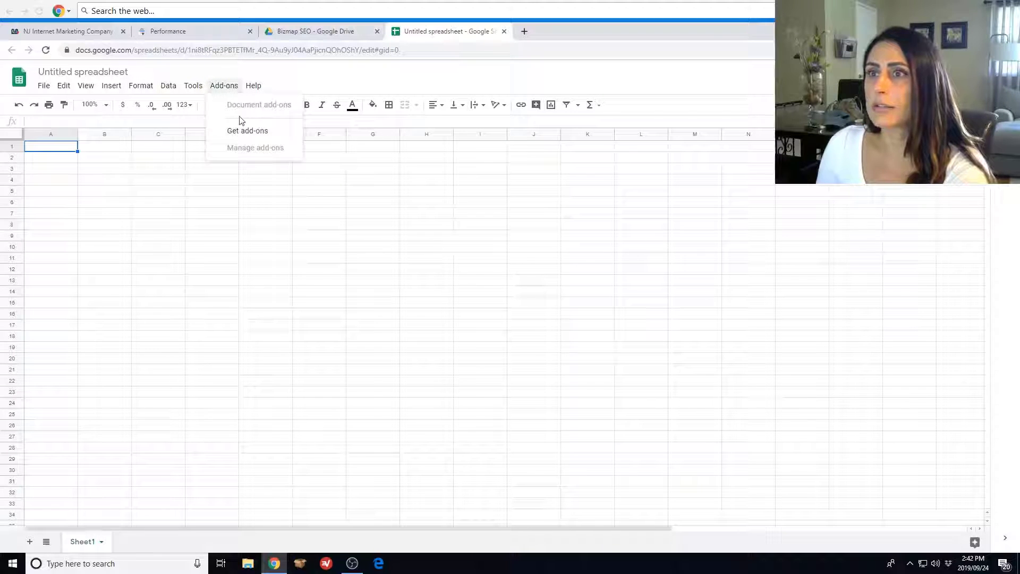
left_click(247, 130)
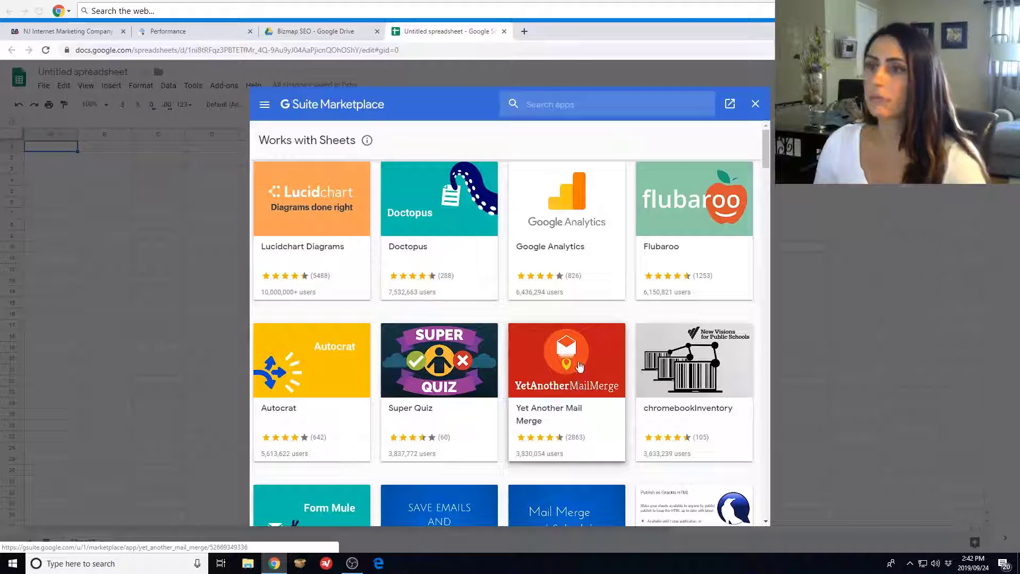
left_click(550, 106)
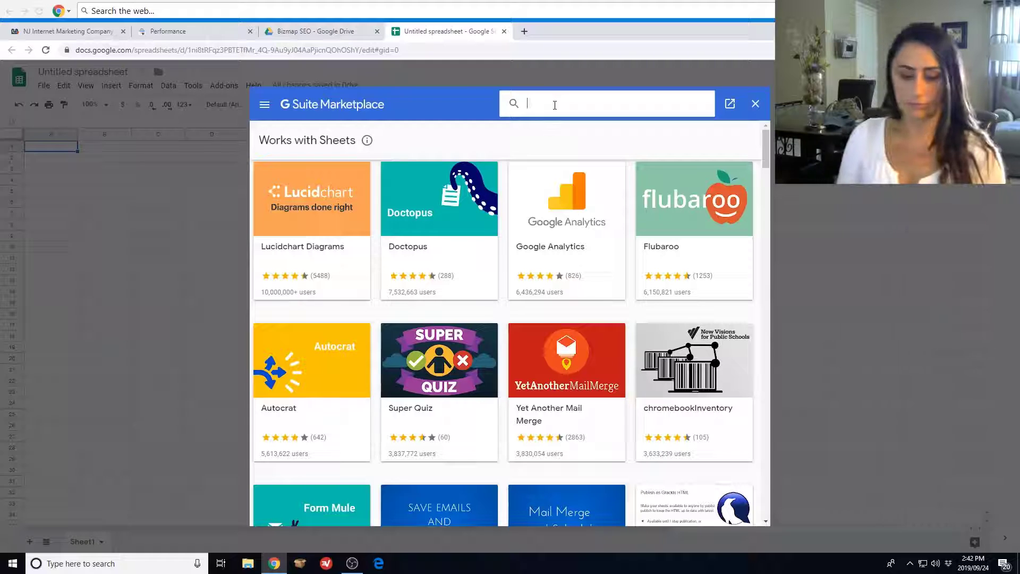
type("sear")
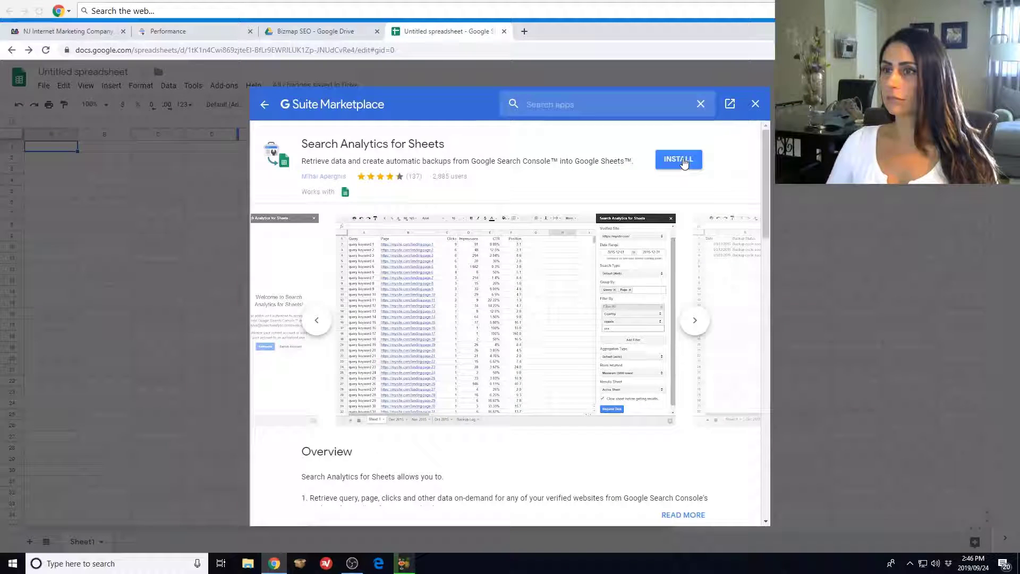
- Install Search Analytics for Sheets, granting it access with the existing Google account, and close the Marketplace
left_click(678, 159)
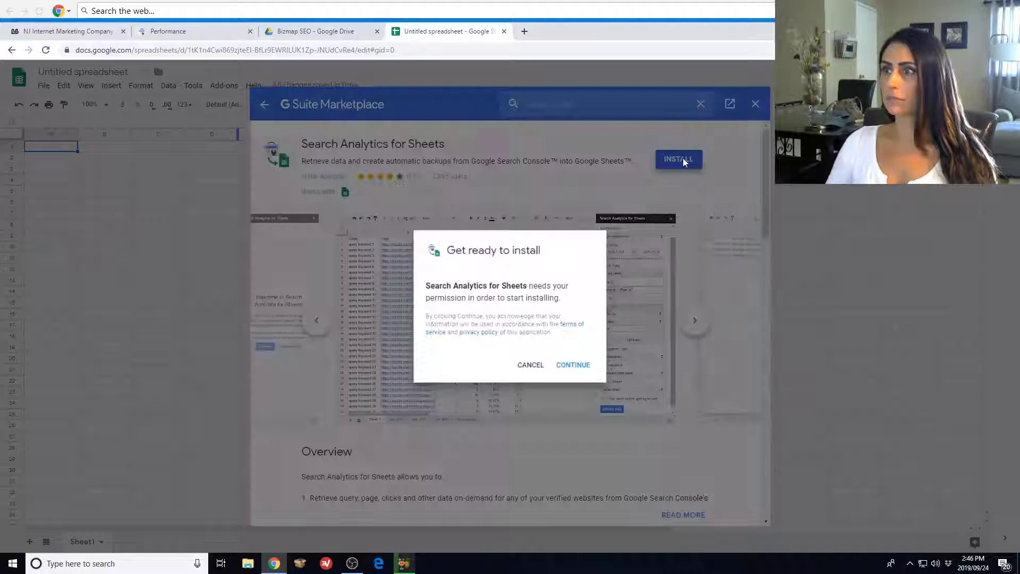
left_click(579, 369)
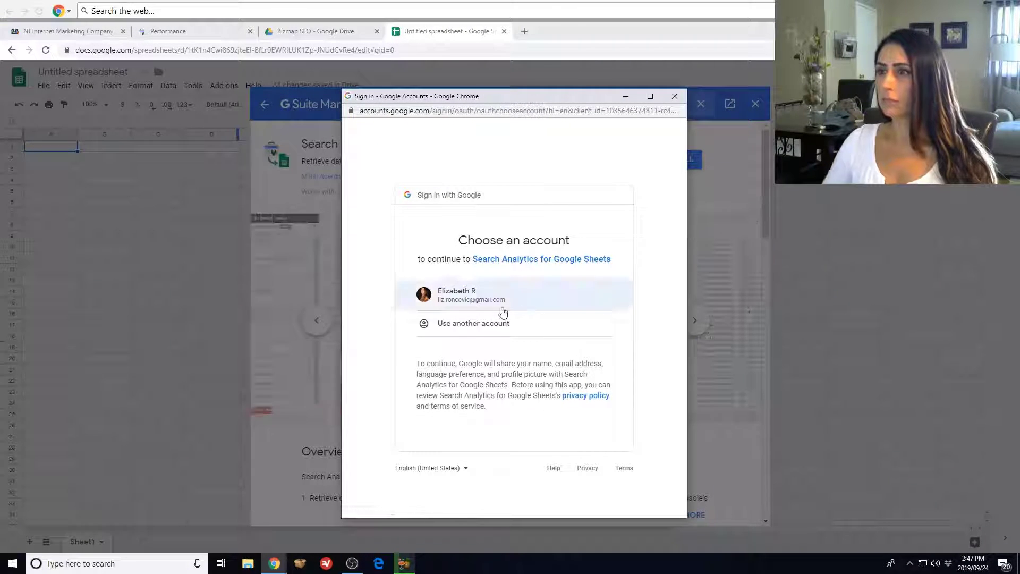
left_click(463, 294)
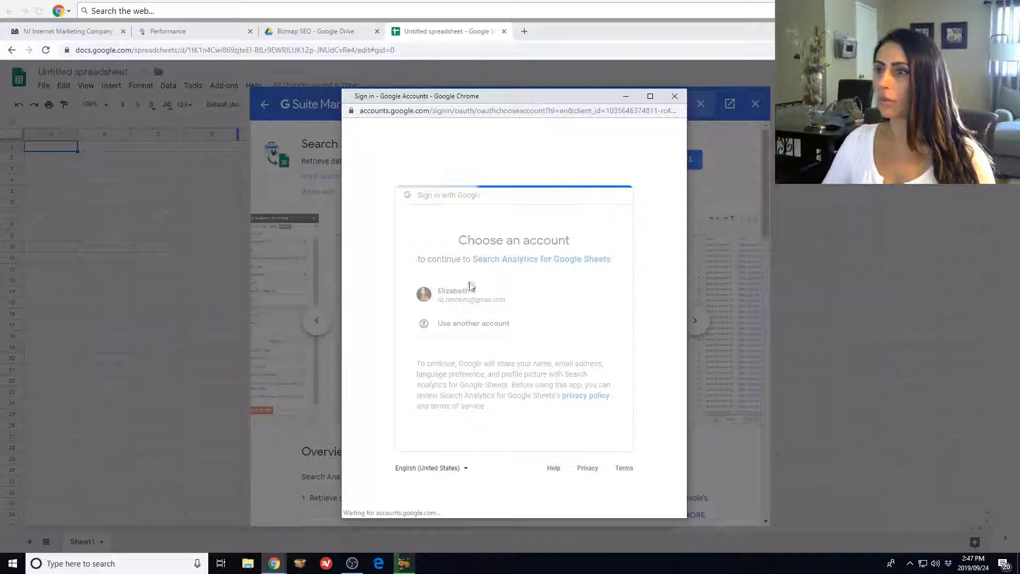
scroll(518, 313, "down", 5)
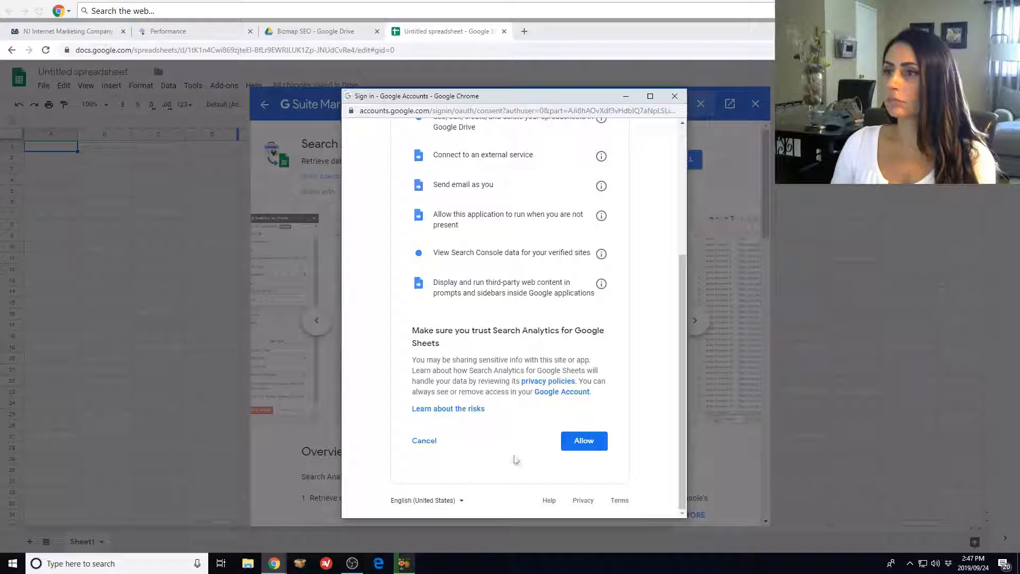
left_click(584, 442)
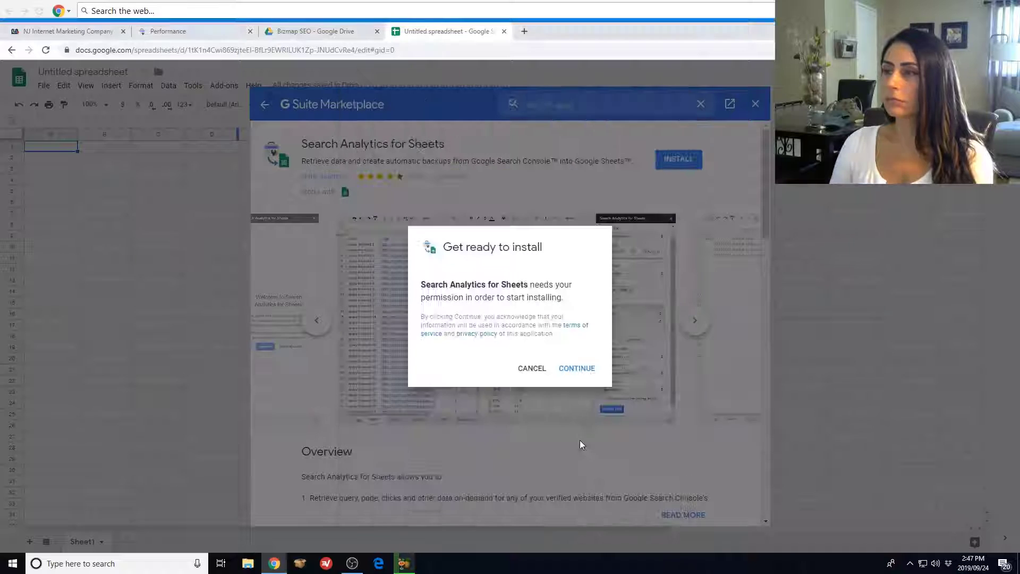
left_click(570, 367)
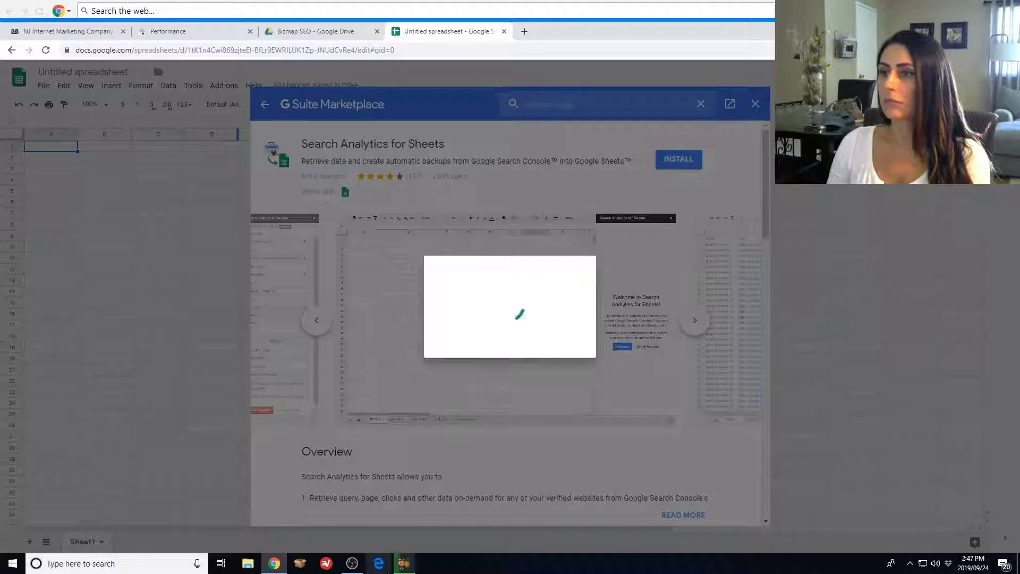
mouse_move(401, 567)
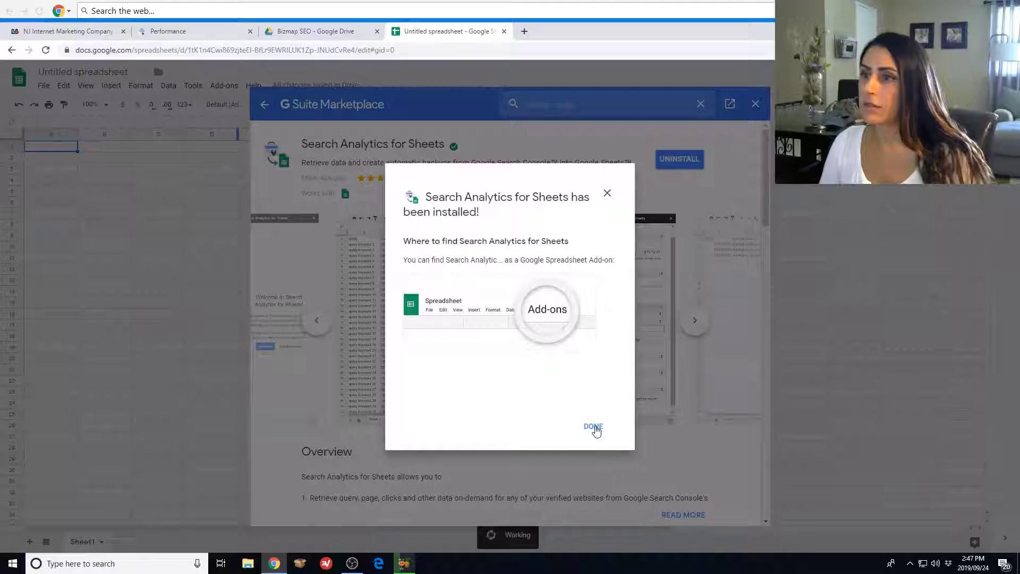
left_click(594, 427)
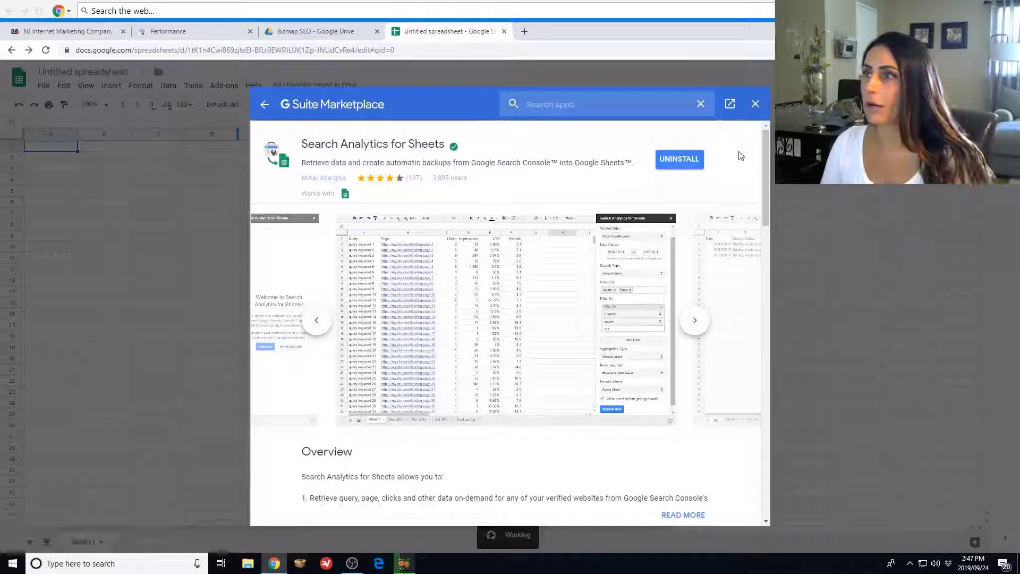
left_click(755, 103)
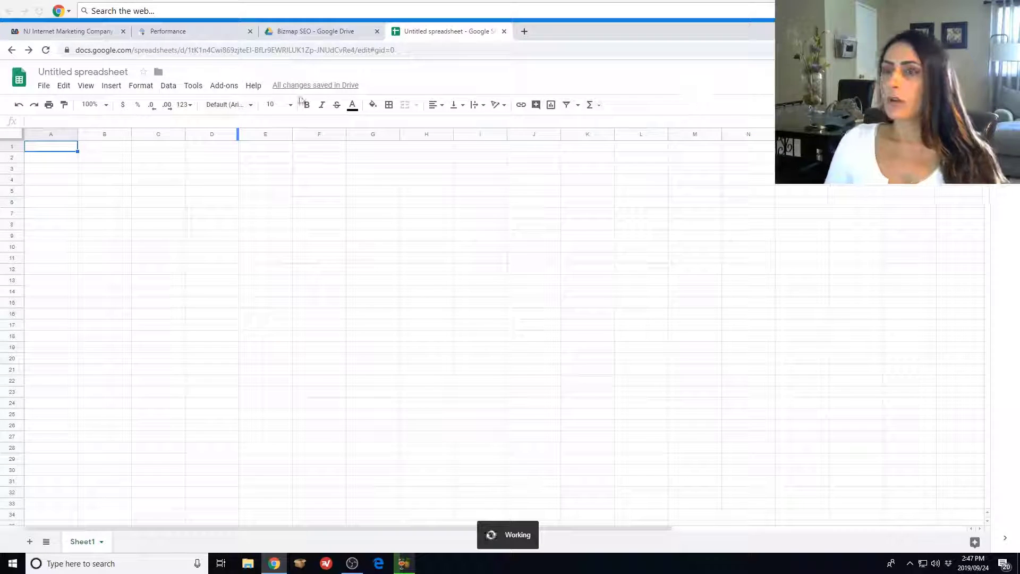
left_click(222, 87)
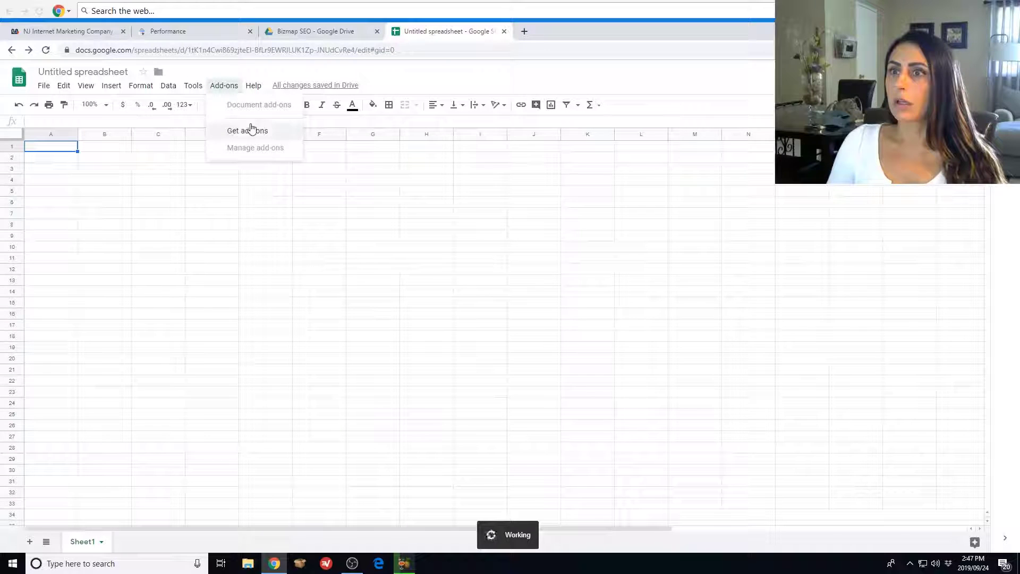
left_click(228, 89)
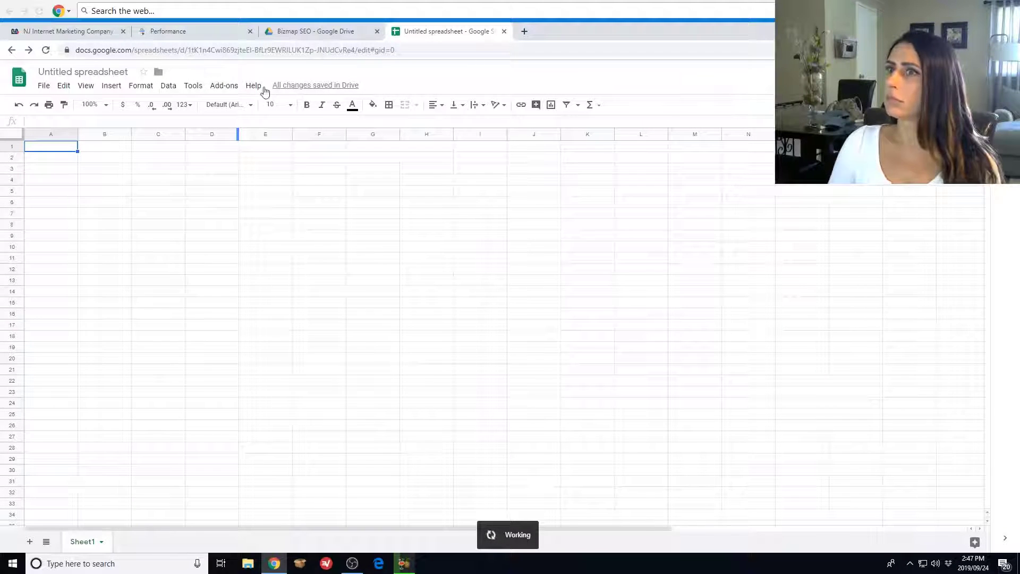
left_click(229, 90)
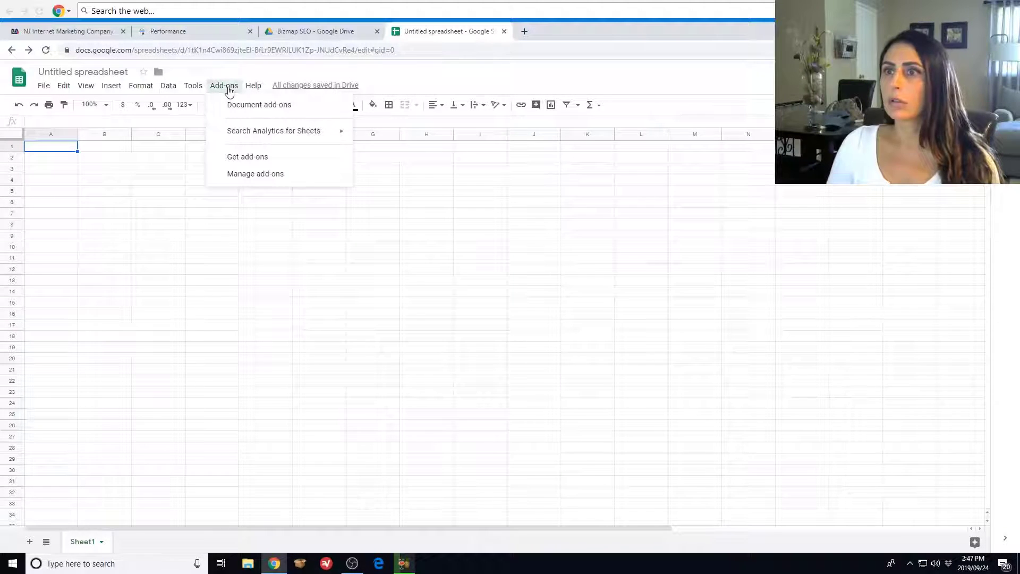
mouse_move(273, 135)
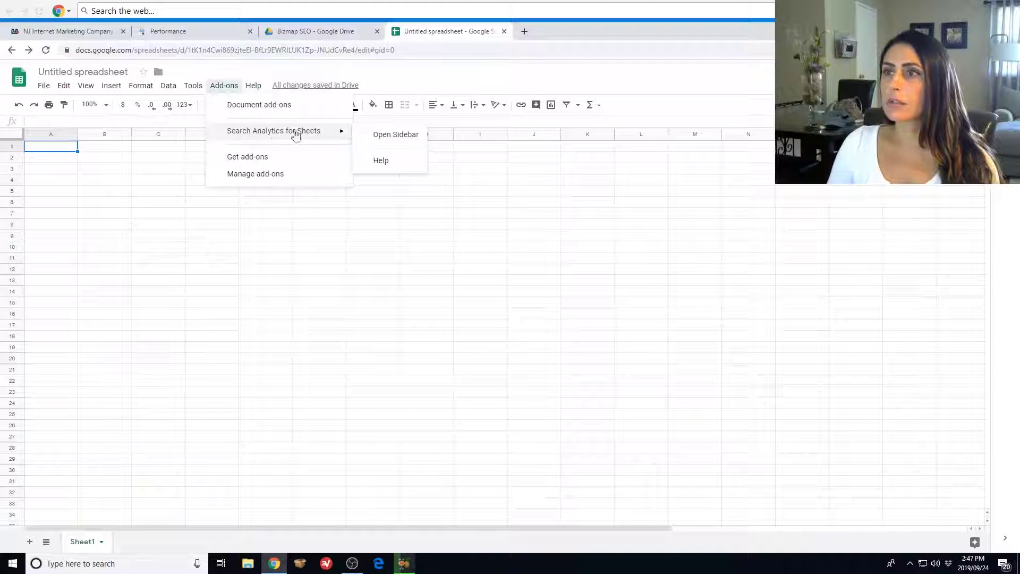
left_click(411, 136)
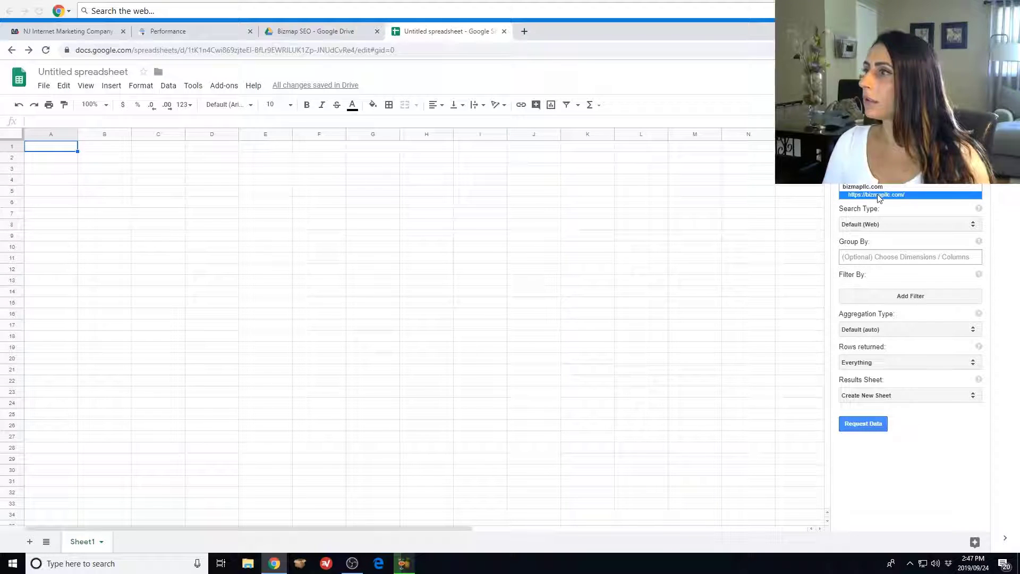
left_click(877, 196)
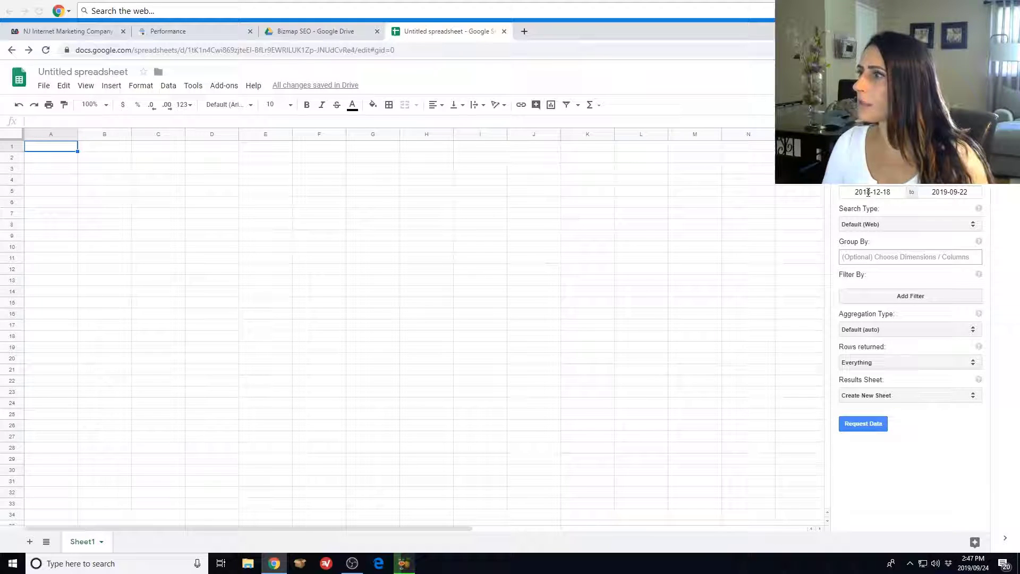
- Set the start date of the Search Console data request to 2019-06-01
left_click(901, 193)
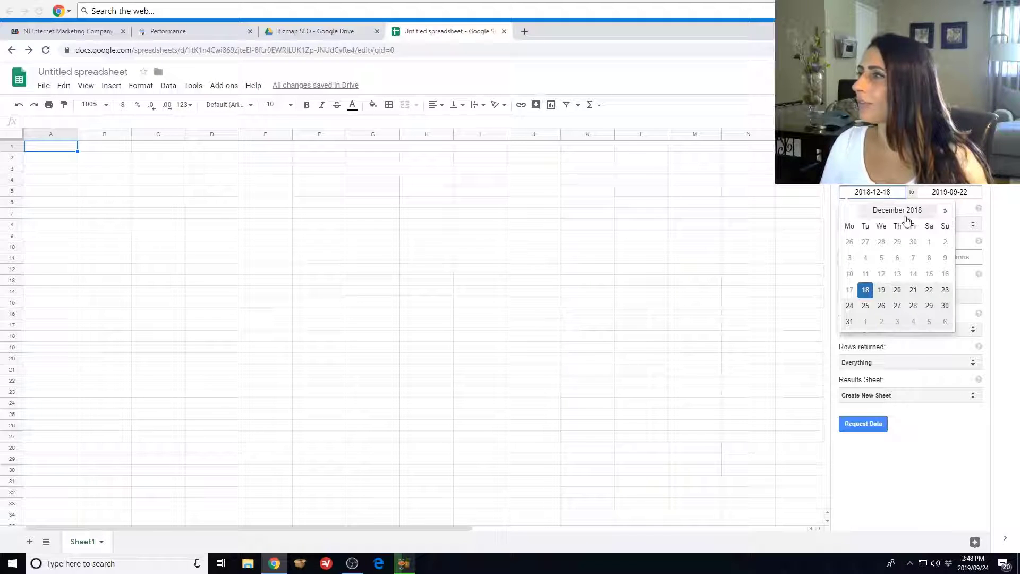
left_click(946, 212)
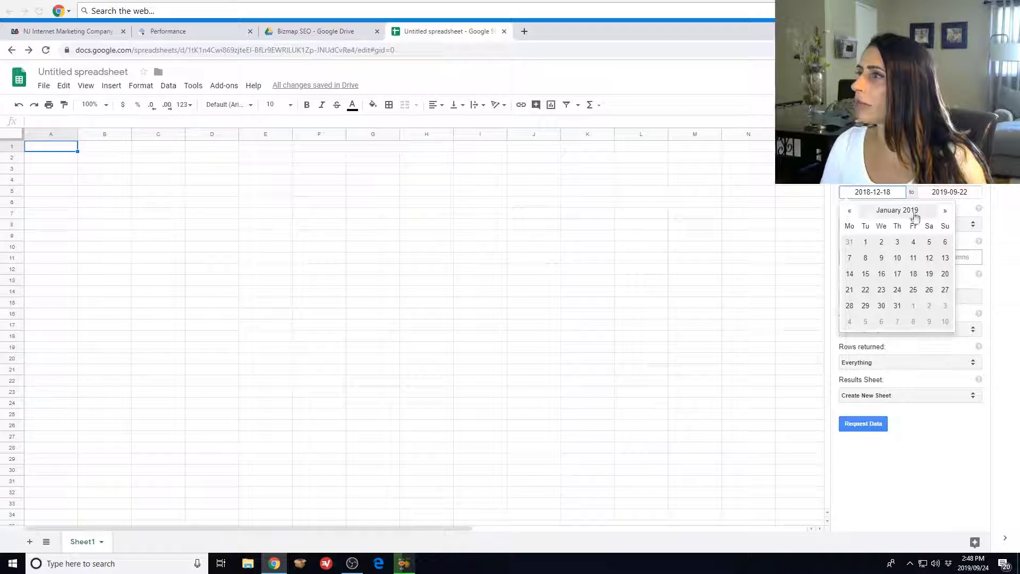
left_click(944, 211)
left_click(944, 211)
left_click(944, 211)
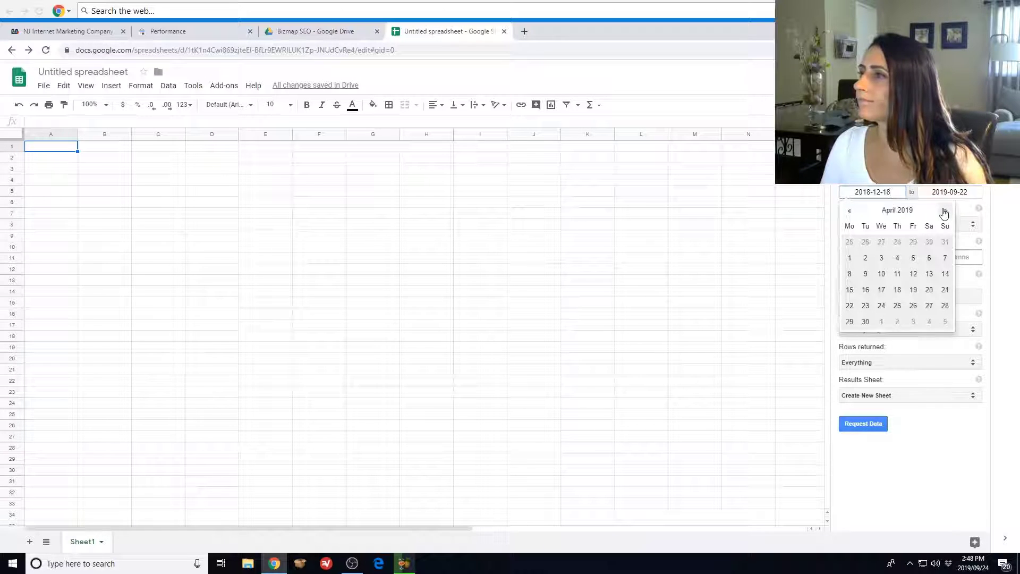
left_click(945, 212)
left_click(945, 212)
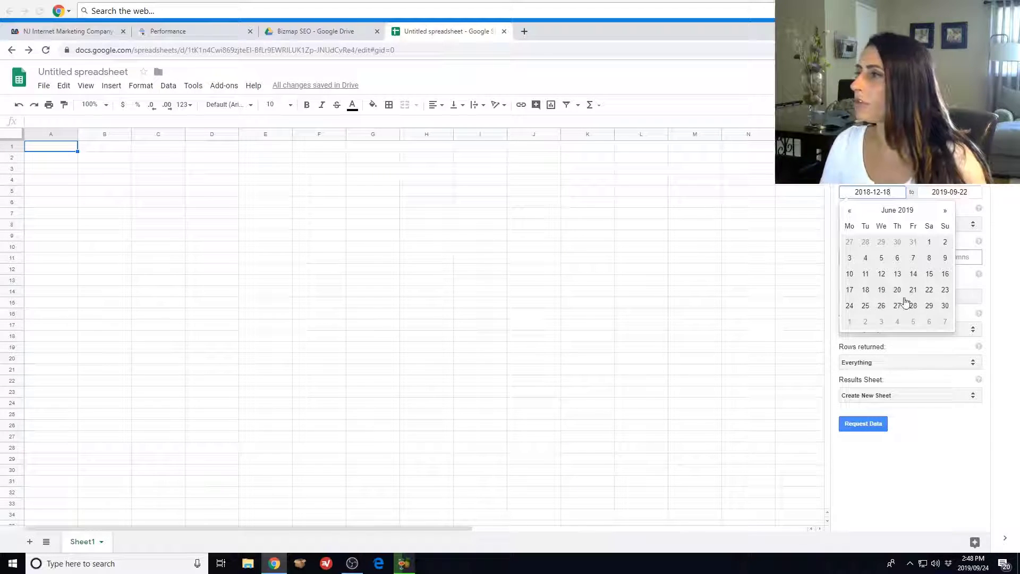
left_click(930, 243)
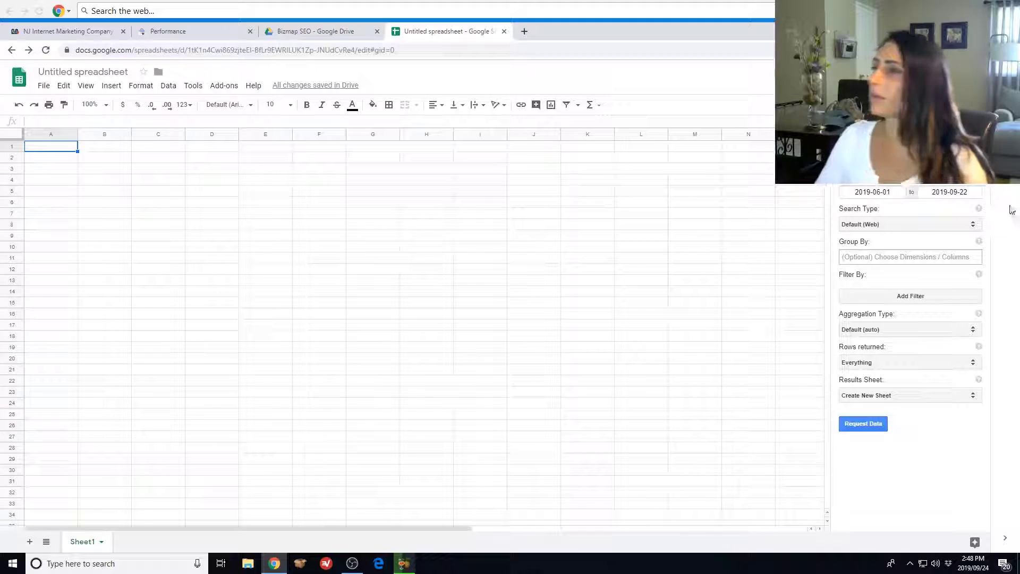
- Keep the search type at Default (Web) and group the results by Query
left_click(972, 225)
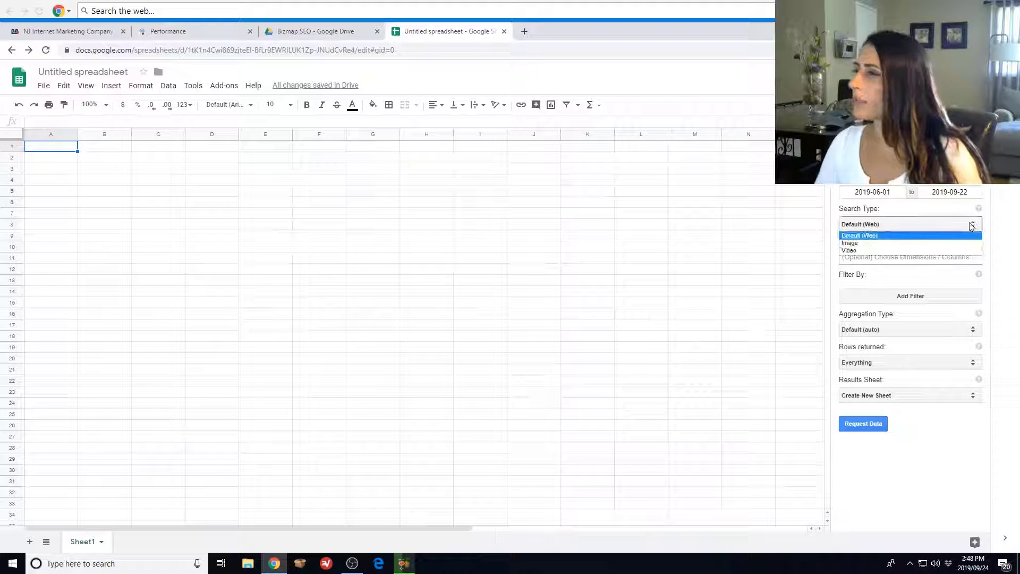
left_click(861, 236)
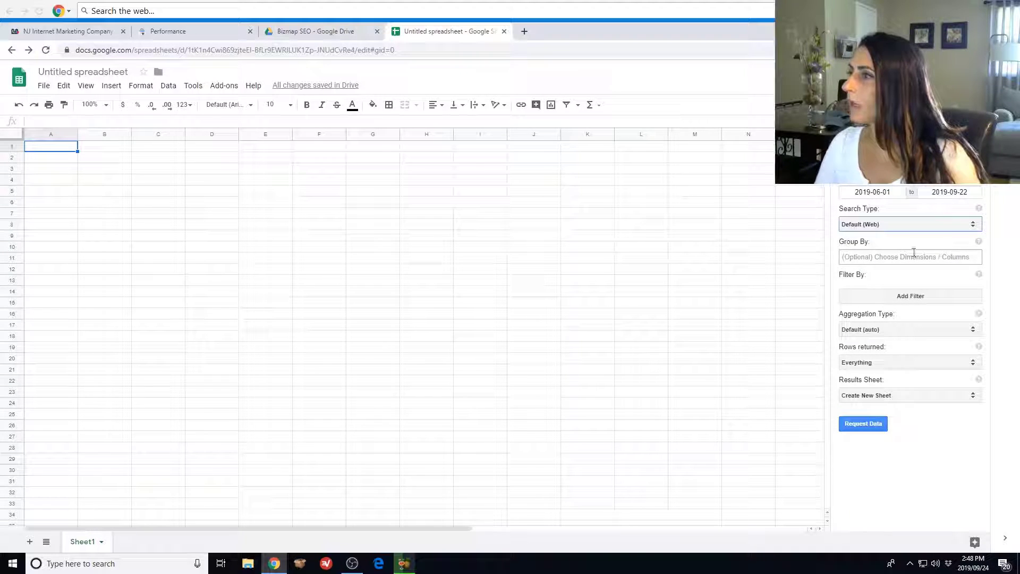
left_click(966, 258)
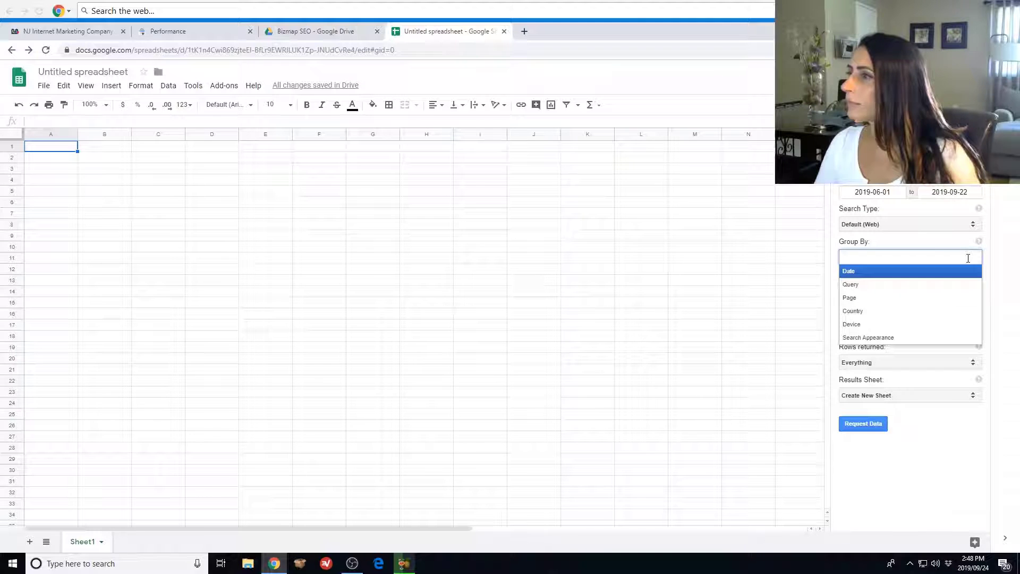
left_click(863, 286)
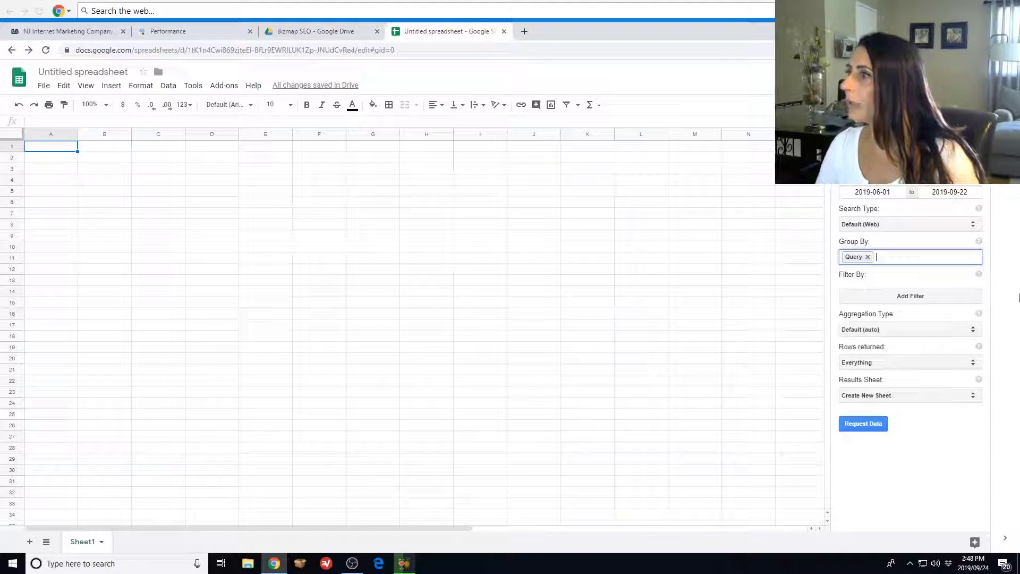
- Leave the data request without any filter and keep the aggregation type at Default (auto)
left_click(918, 296)
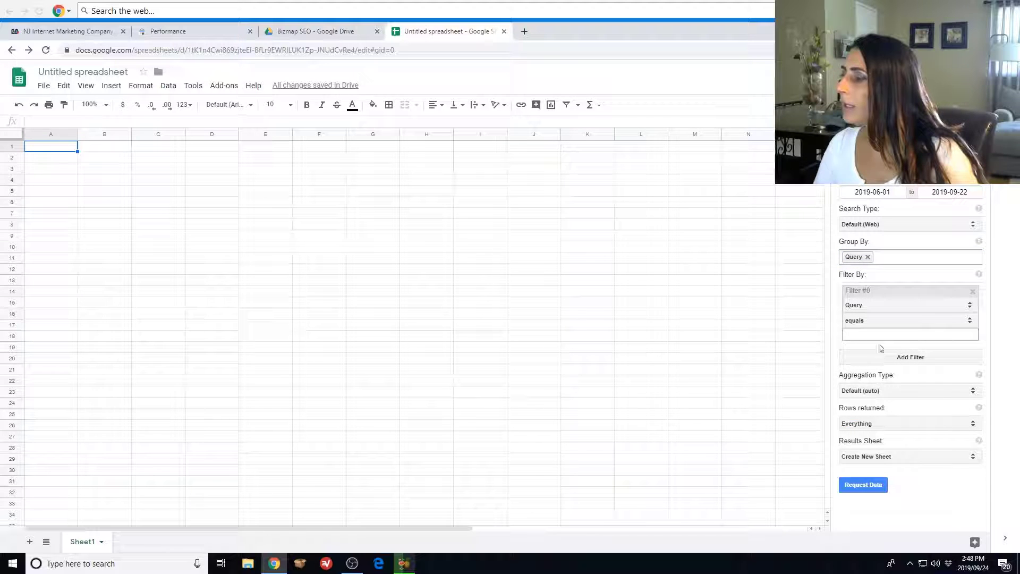
left_click(973, 291)
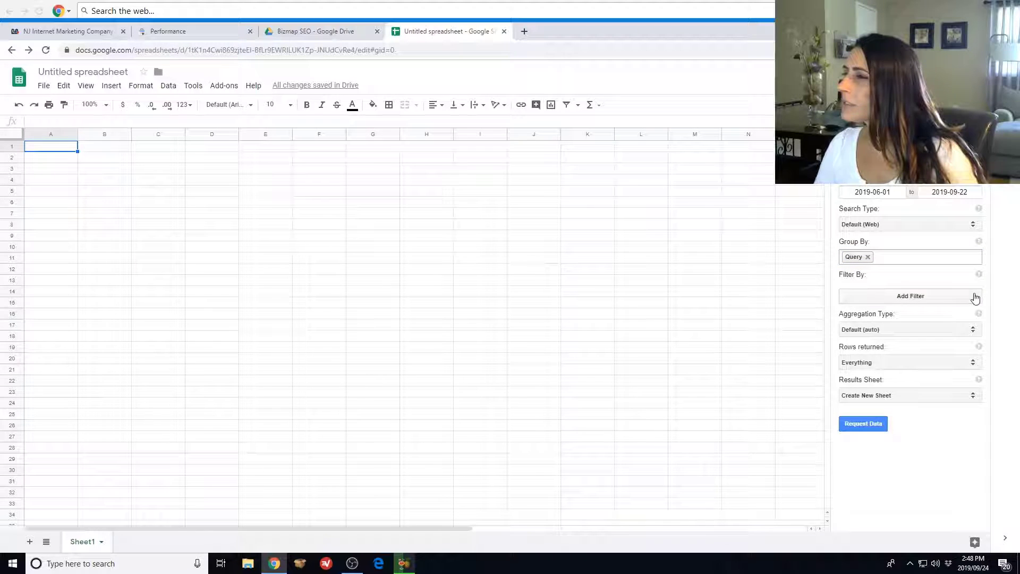
left_click(976, 330)
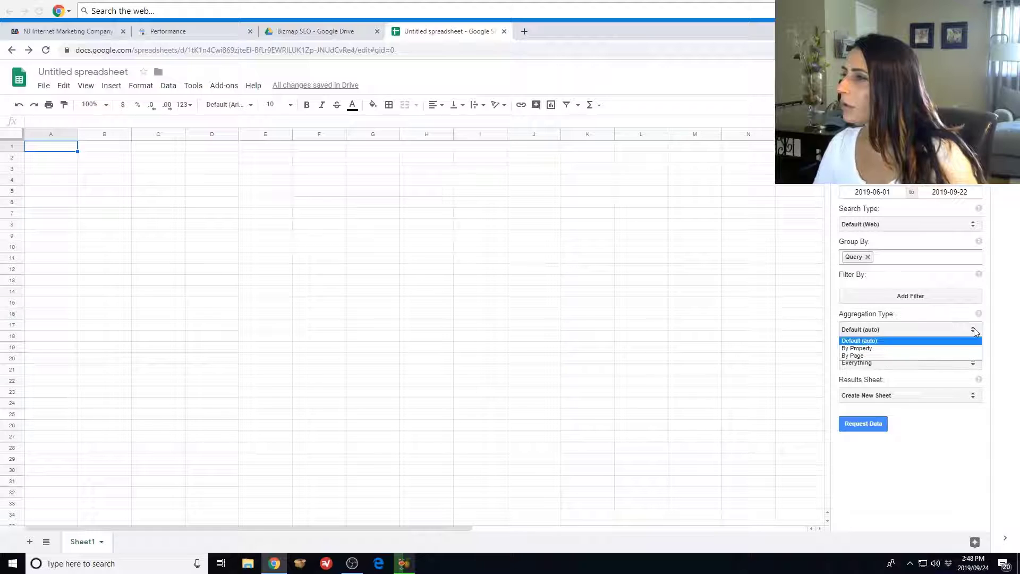
left_click(866, 343)
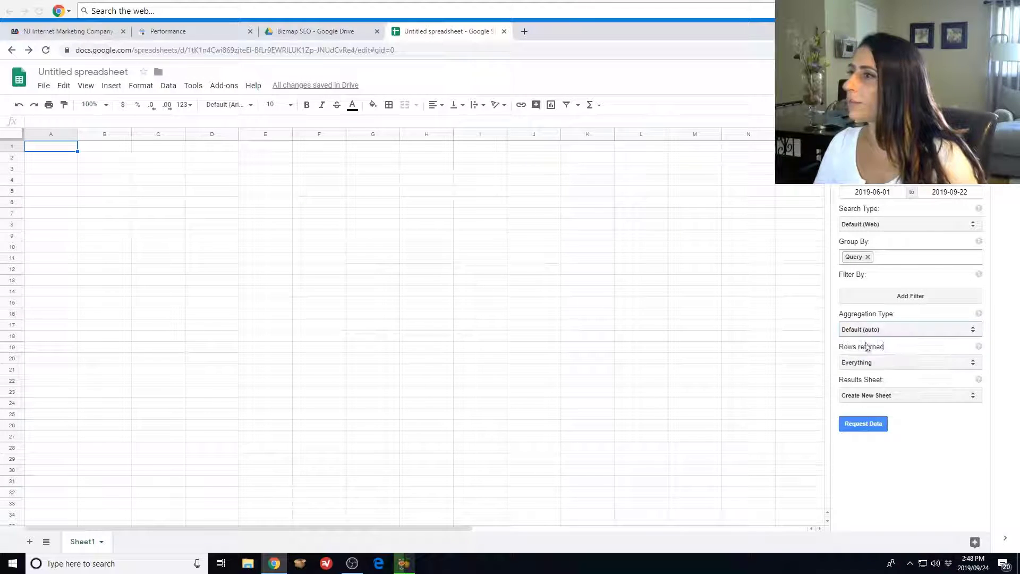
- Request the data with Everything as the rows returned into a new sheet, and widen the Query column to fit the search terms
left_click(974, 363)
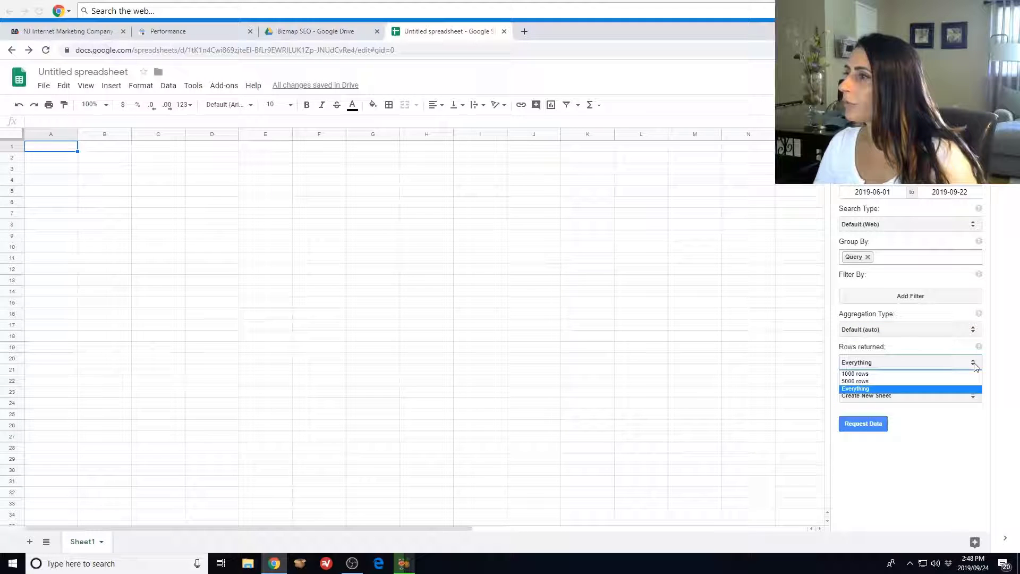
left_click(975, 364)
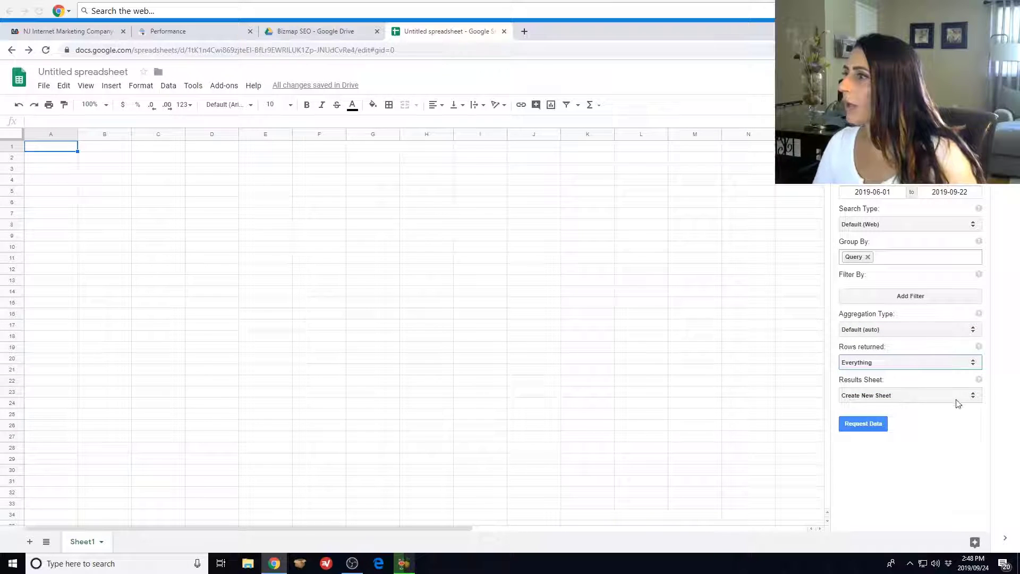
left_click(857, 425)
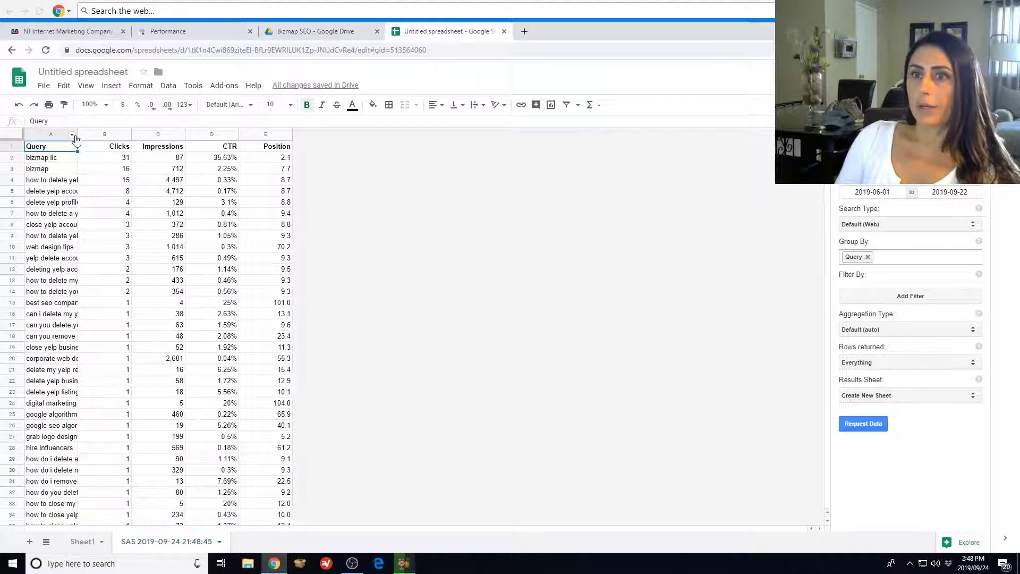
left_click_drag(77, 135, 181, 154)
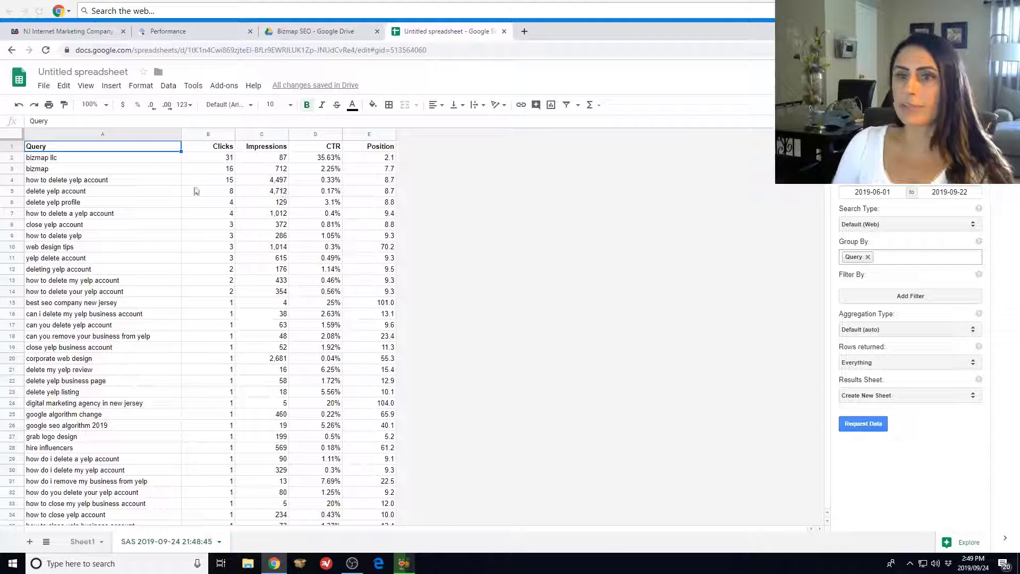
- Look through the retrieved search queries with their clicks, impressions, CTR and positions
scroll(194, 221, "down", 8)
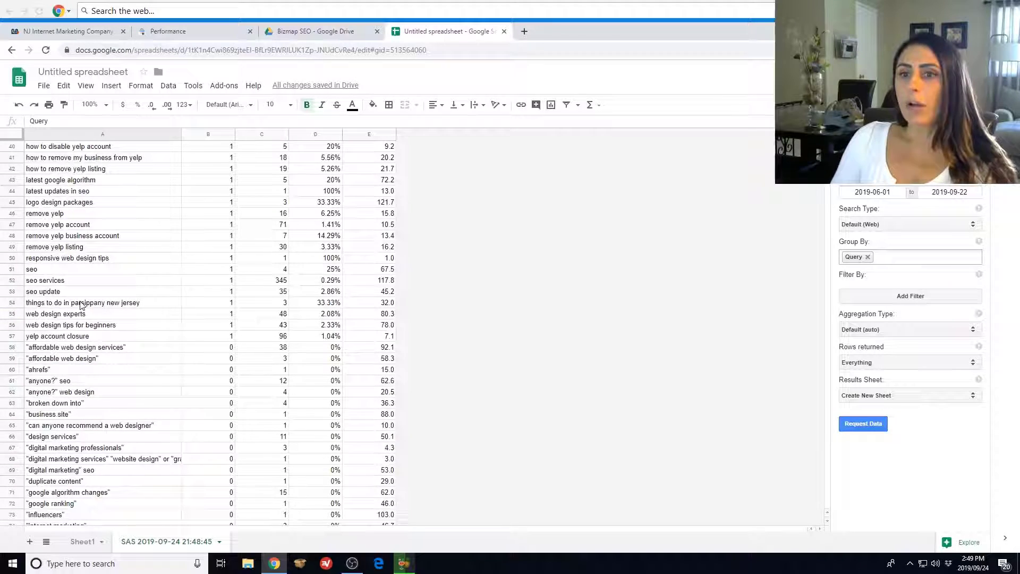
scroll(81, 304, "down", 2)
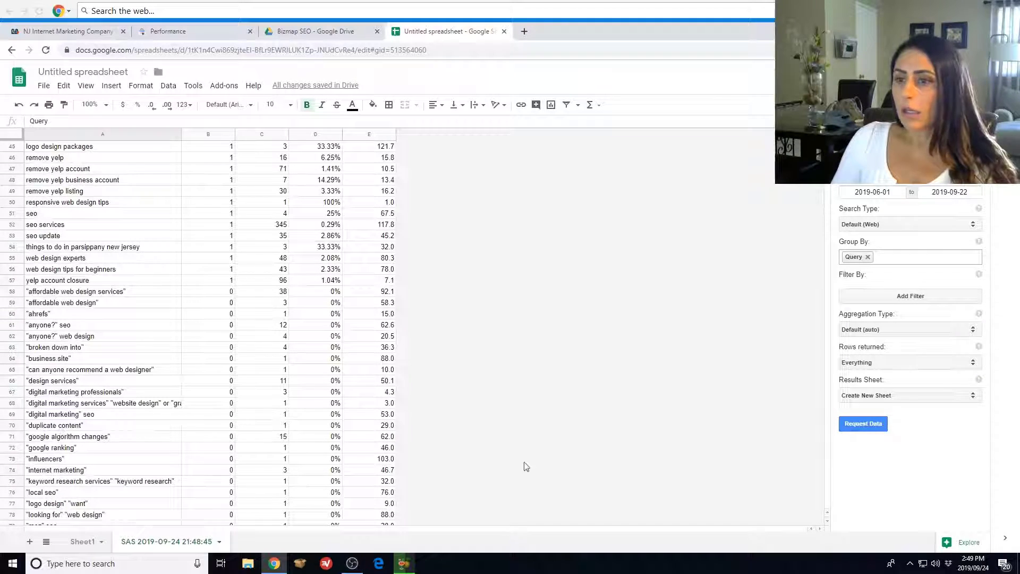
scroll(176, 367, "down", 12)
scroll(221, 228, "up", 3)
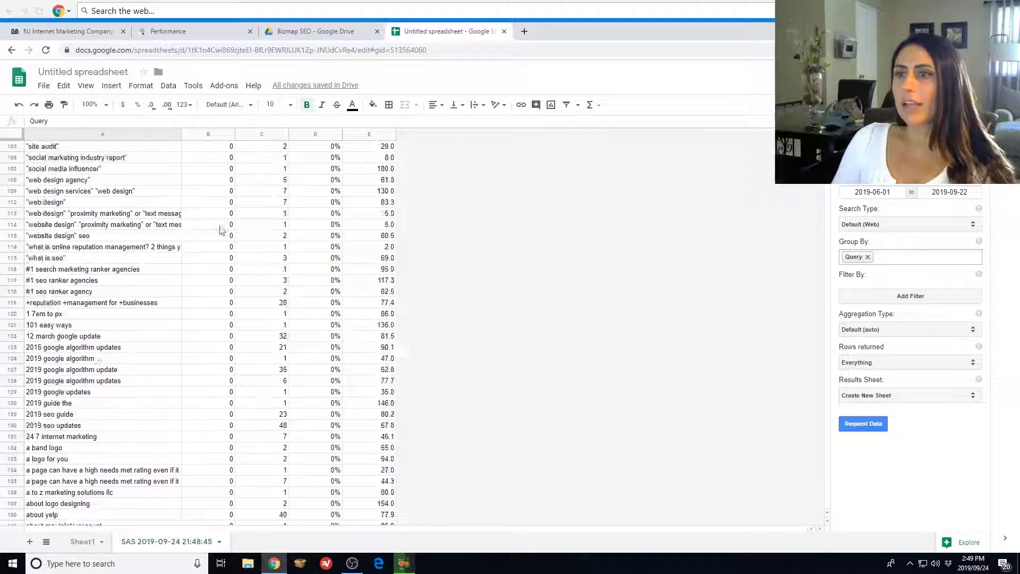
scroll(395, 159, "up", 17)
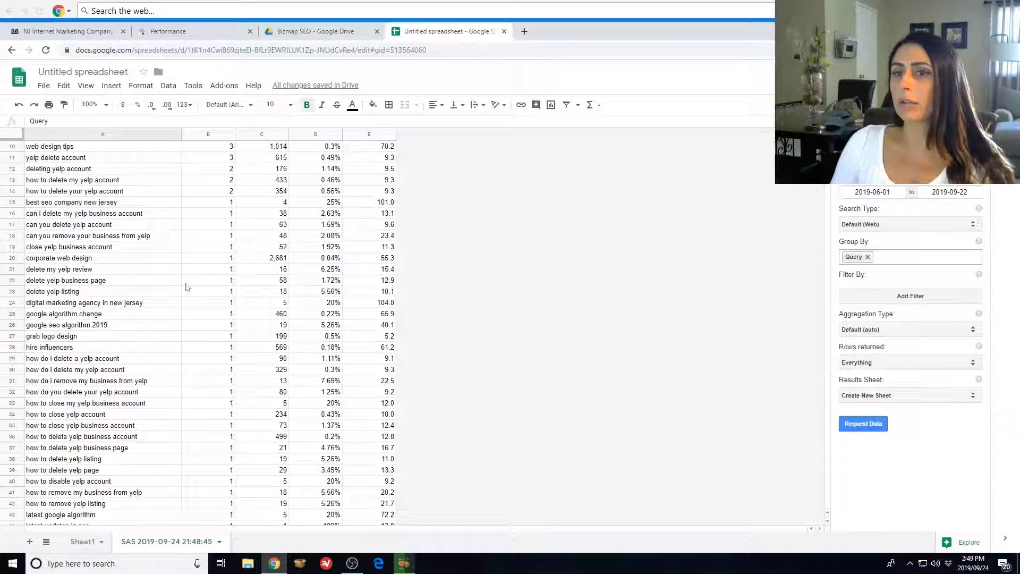
scroll(219, 333, "down", 4)
scroll(219, 332, "down", 3)
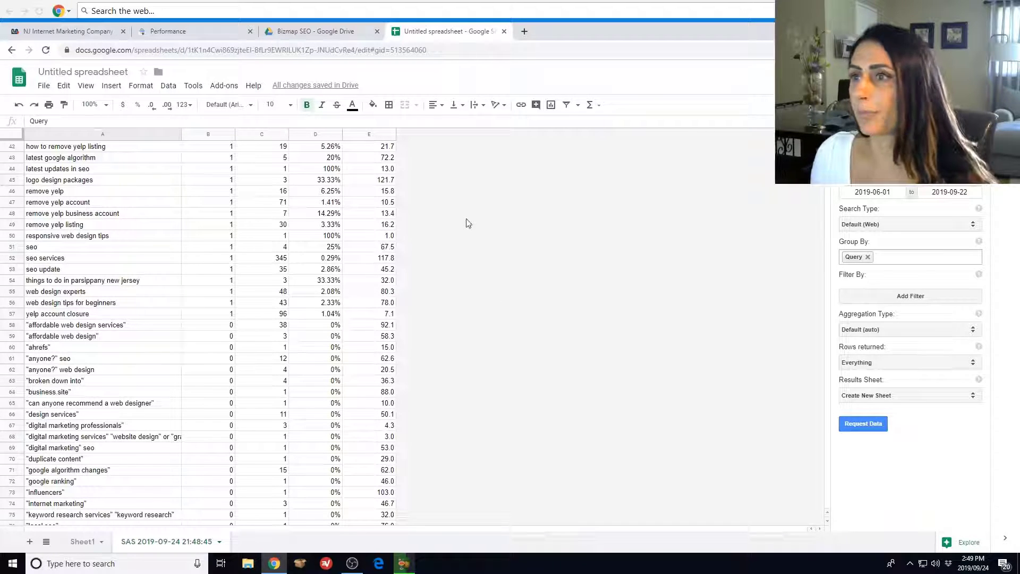
scroll(467, 223, "up", 10)
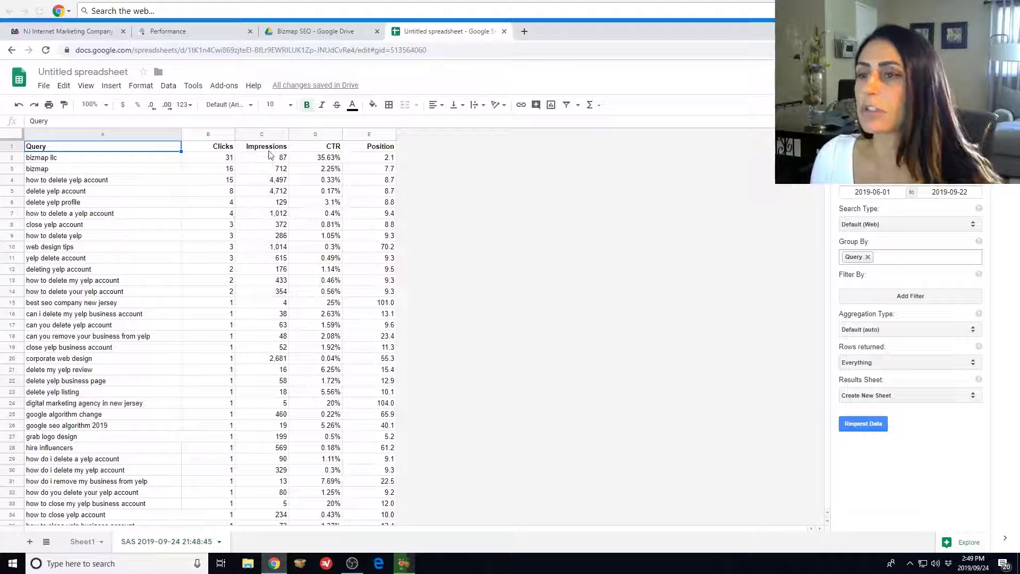
key("Return")
type("'")
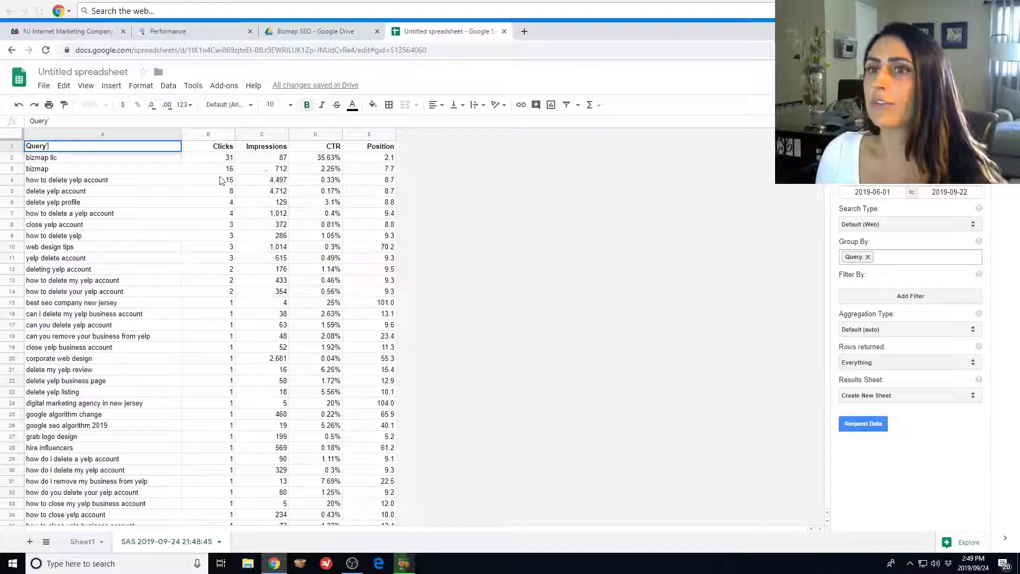
type(";'''''''''''''")
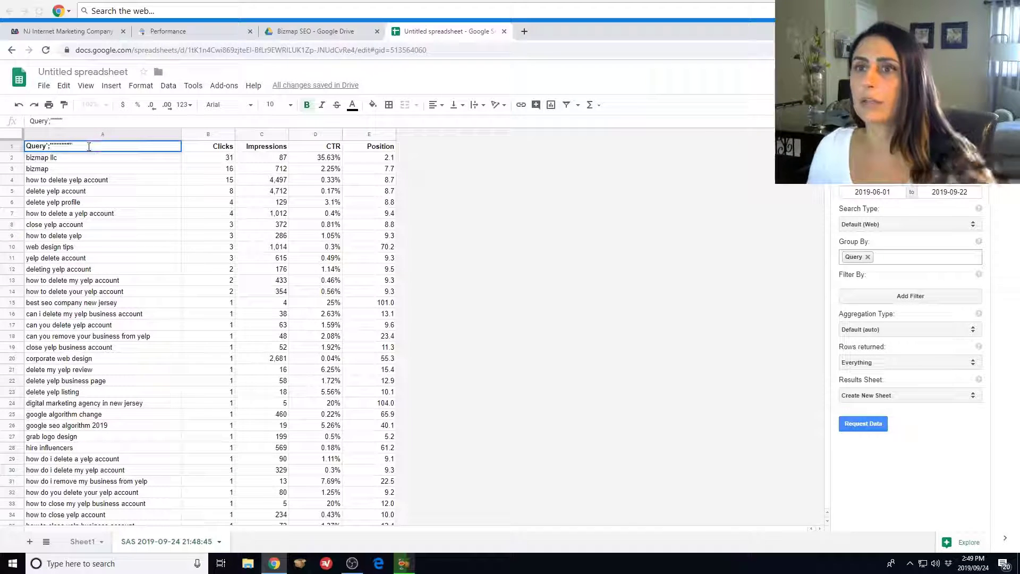
left_click_drag(89, 148, 48, 145)
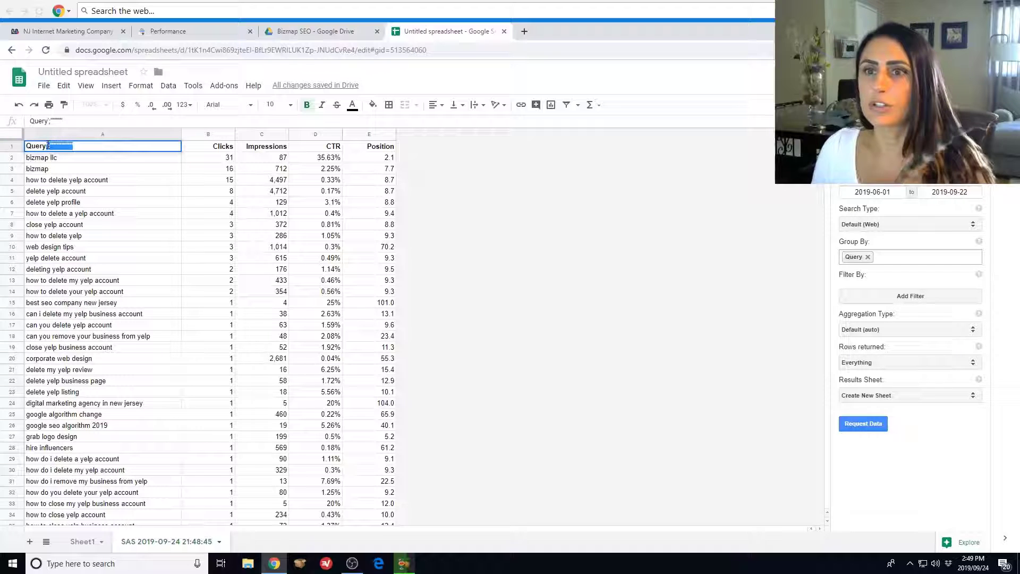
key("BackSpace")
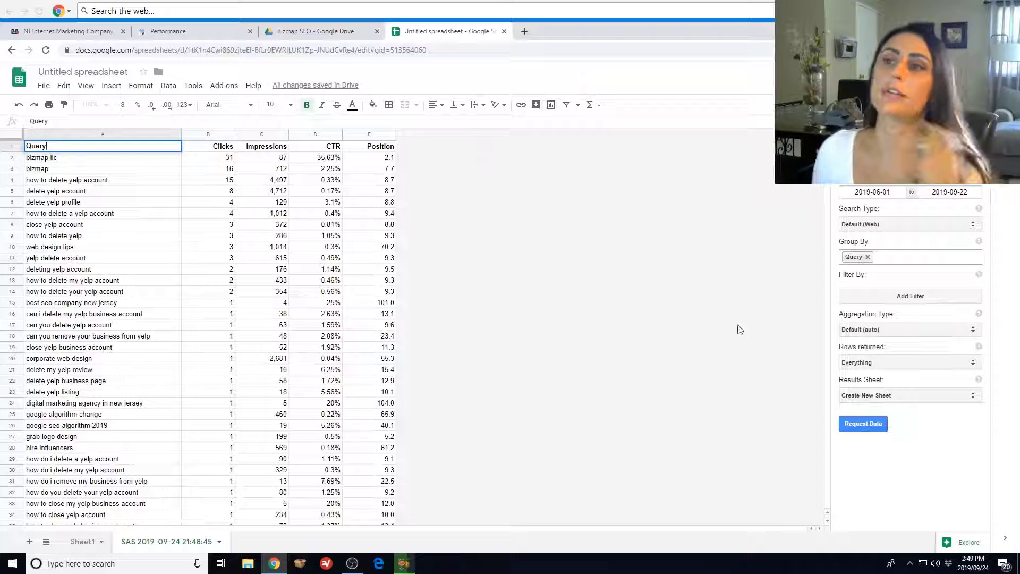
- Examine the query list for keyword opportunities, checking impressions for "affordable professional website design" and "corporate web design"
scroll(277, 246, "down", 16)
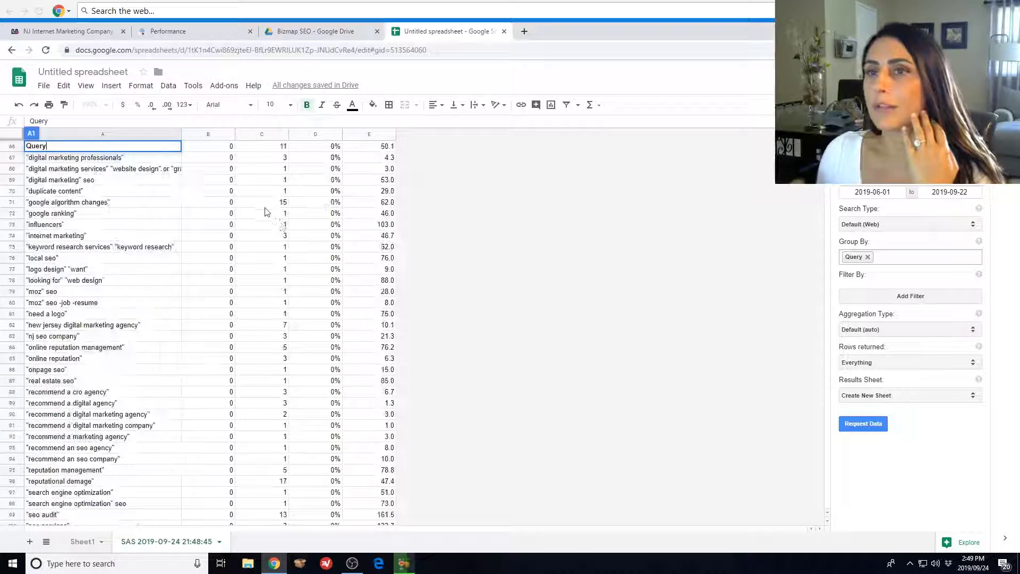
scroll(294, 250, "down", 16)
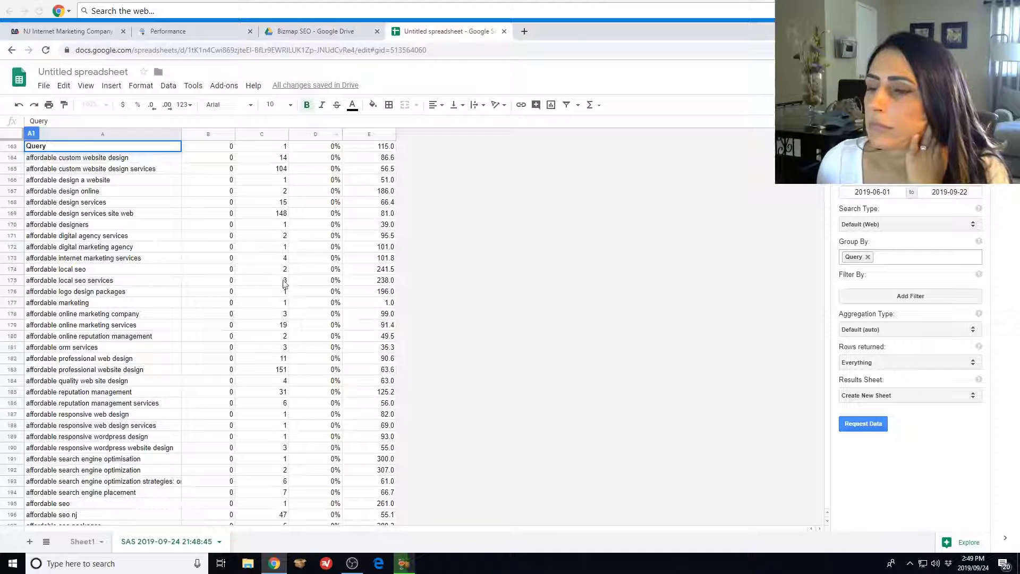
left_click(88, 371)
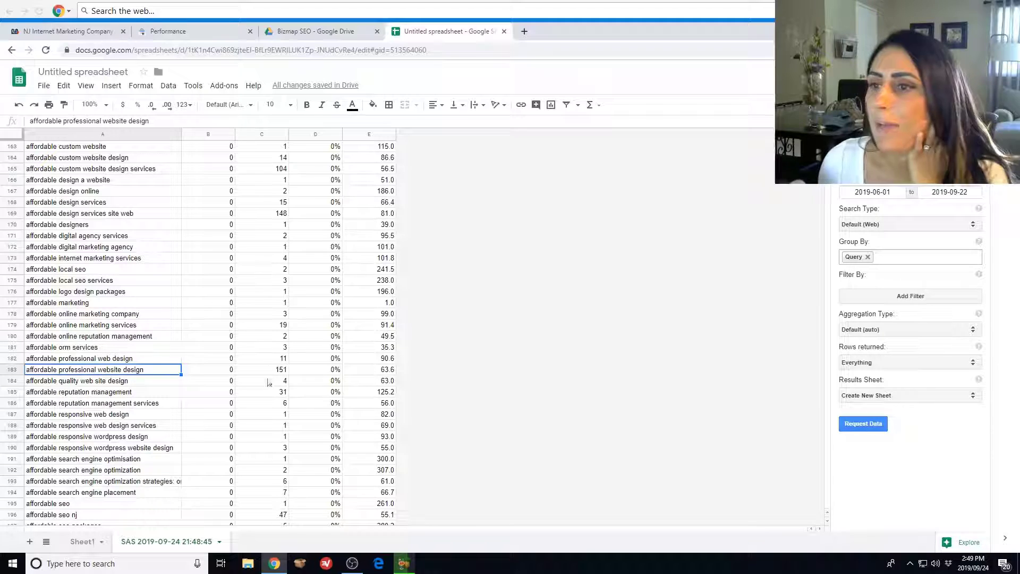
scroll(198, 306, "up", 20)
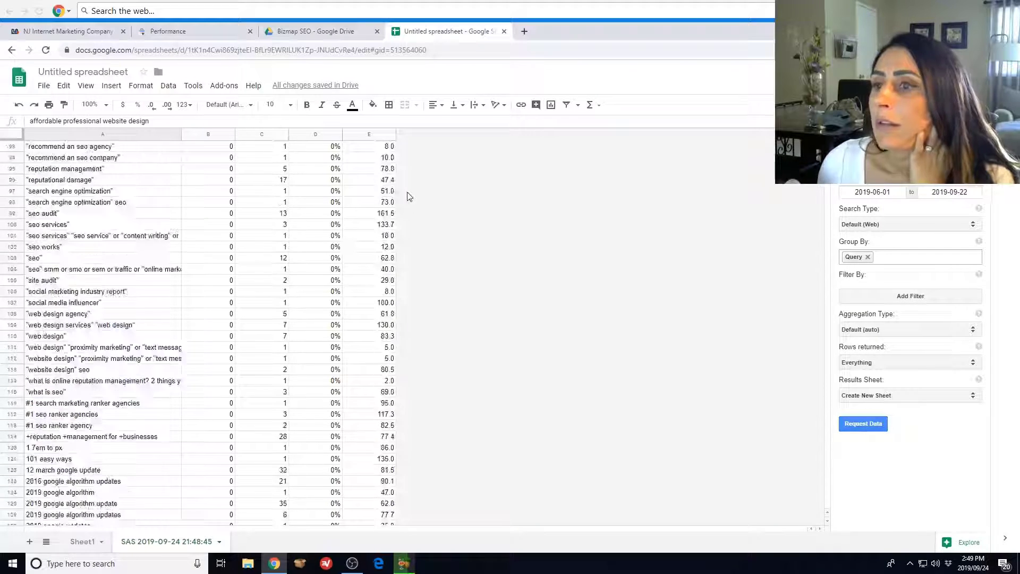
scroll(409, 196, "up", 10)
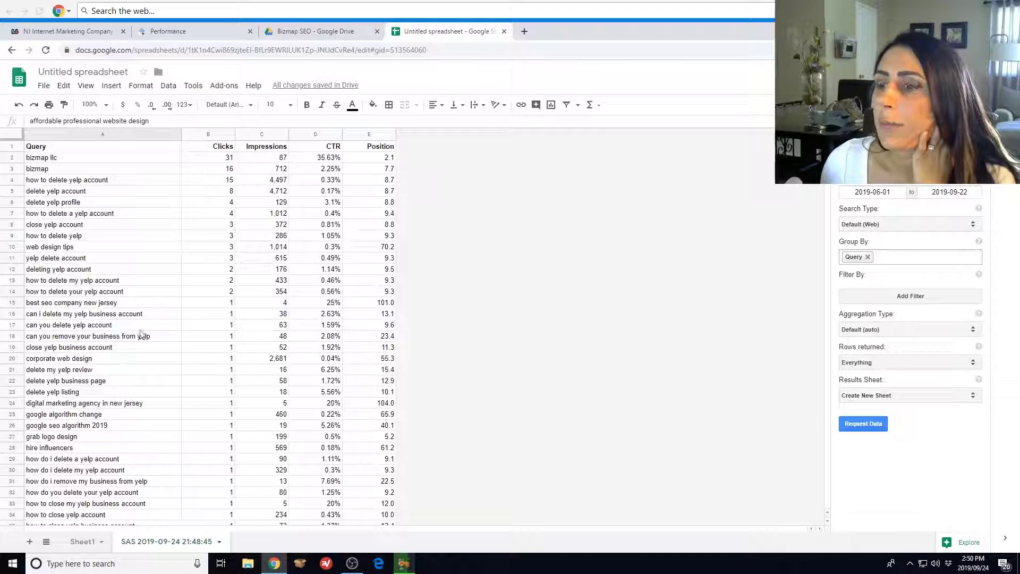
scroll(141, 333, "down", 3)
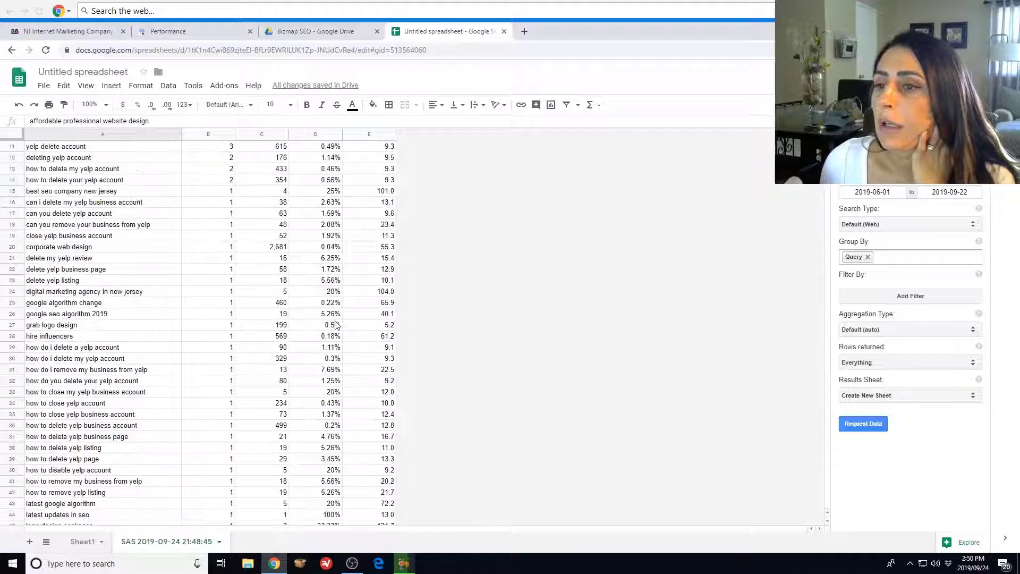
left_click(60, 250)
left_click(282, 248)
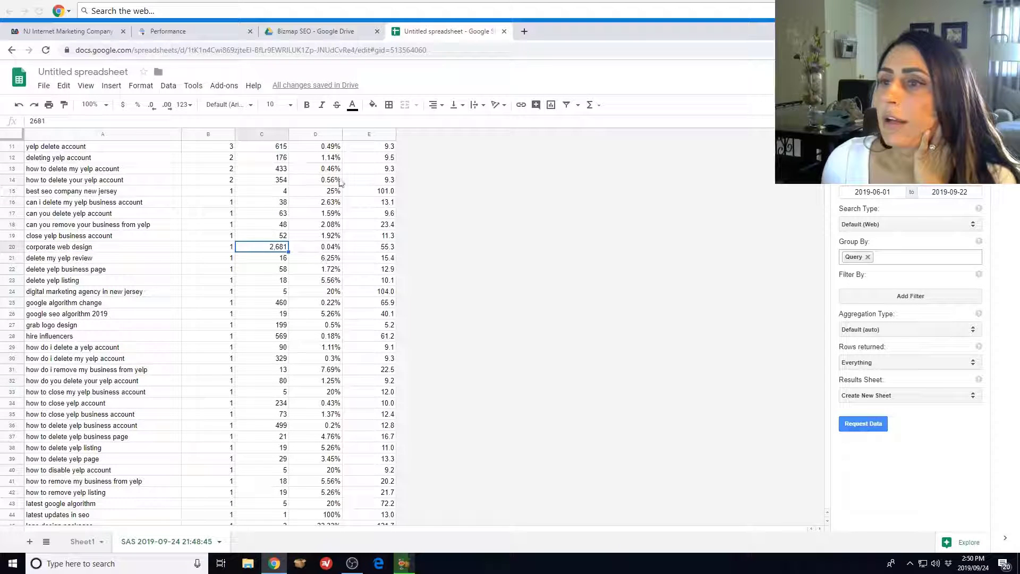
scroll(297, 194, "up", 3)
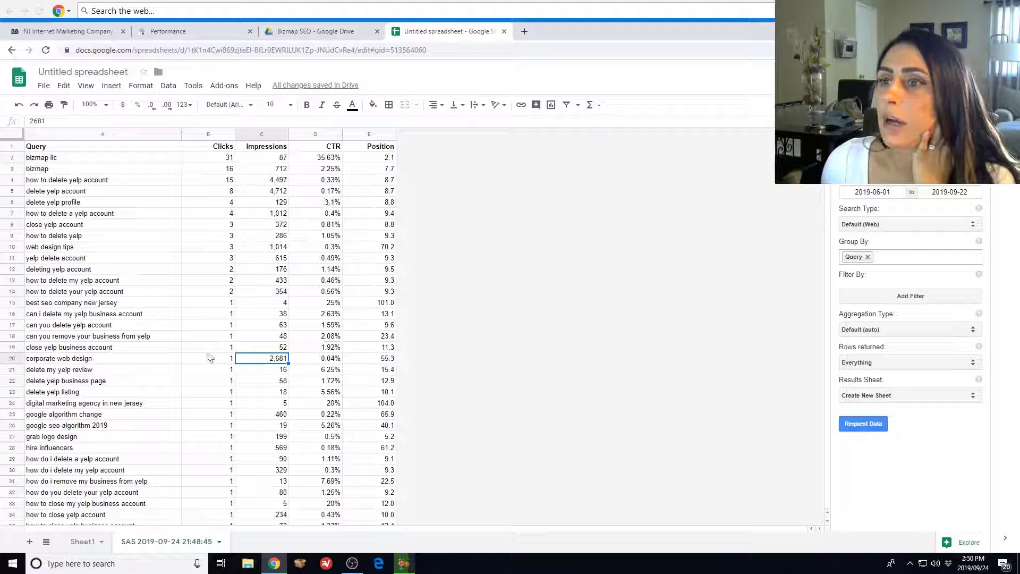
- Check the position of the "corporate web design" query, and look through the Position values further down the query list
left_click(88, 358)
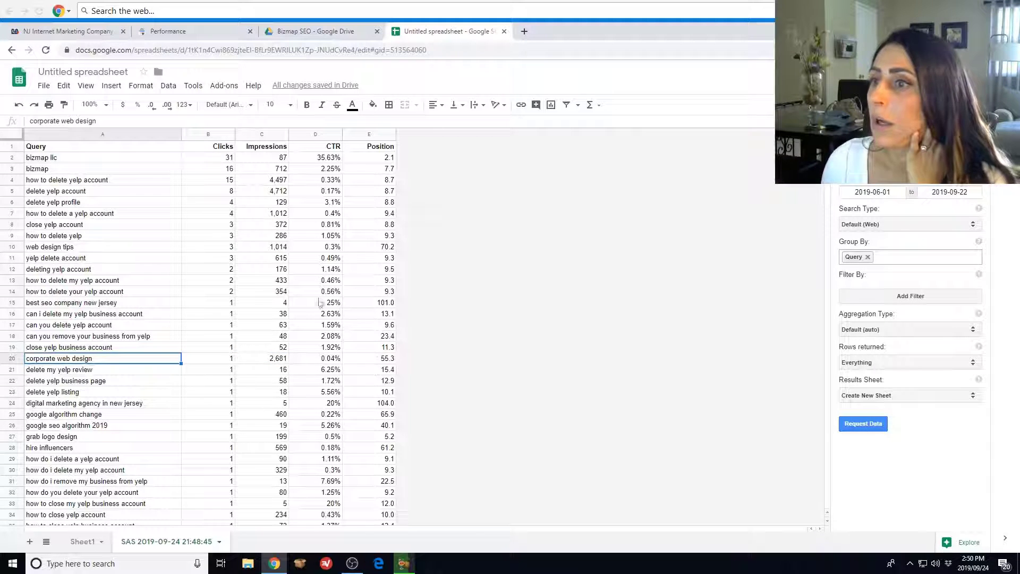
key("Right")
key("Right")
key("Right")
key("Right")
key("Page_Down")
key("Page_Down")
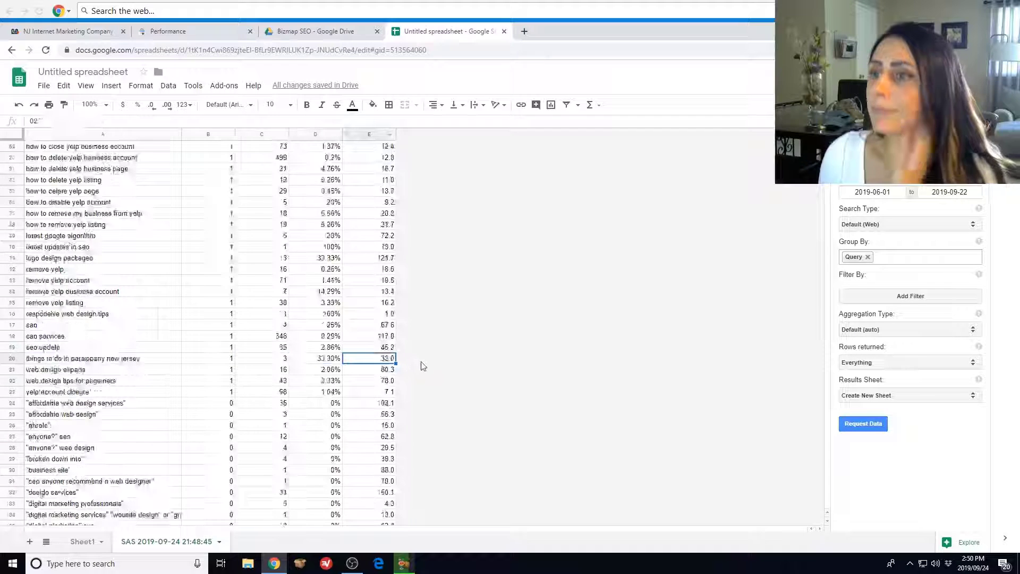
key("Page_Down")
key("Page_Down")
key("Page_Down")
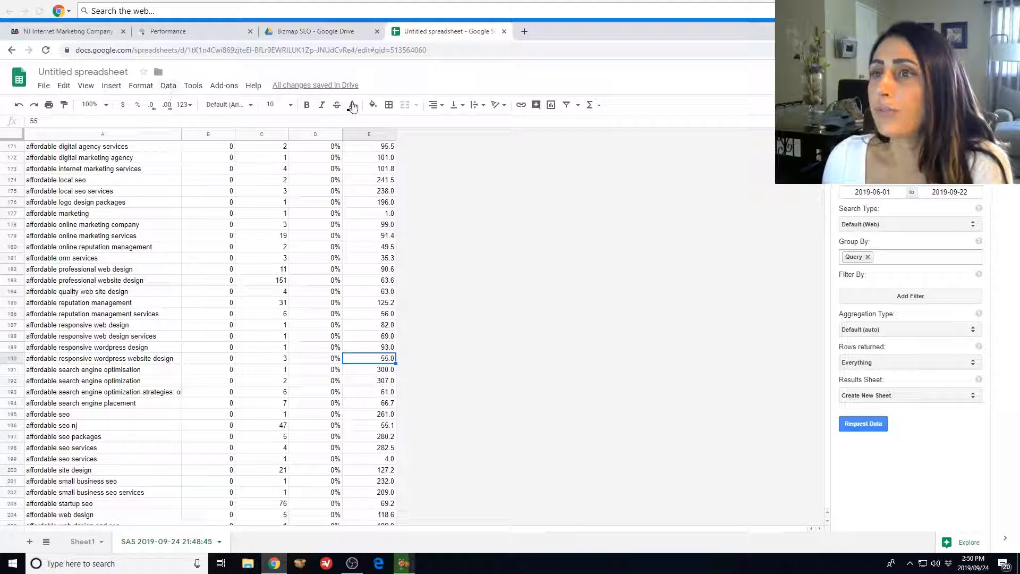
- Sort the whole sheet by the Position column in ascending order (A → Z) and look over the top-ranking queries
left_click(387, 136)
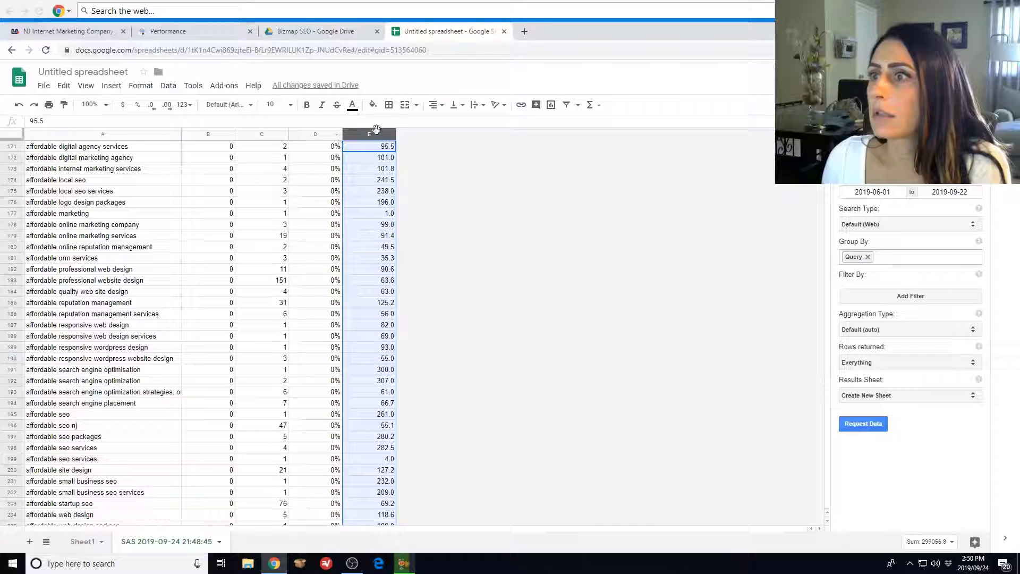
left_click(390, 138)
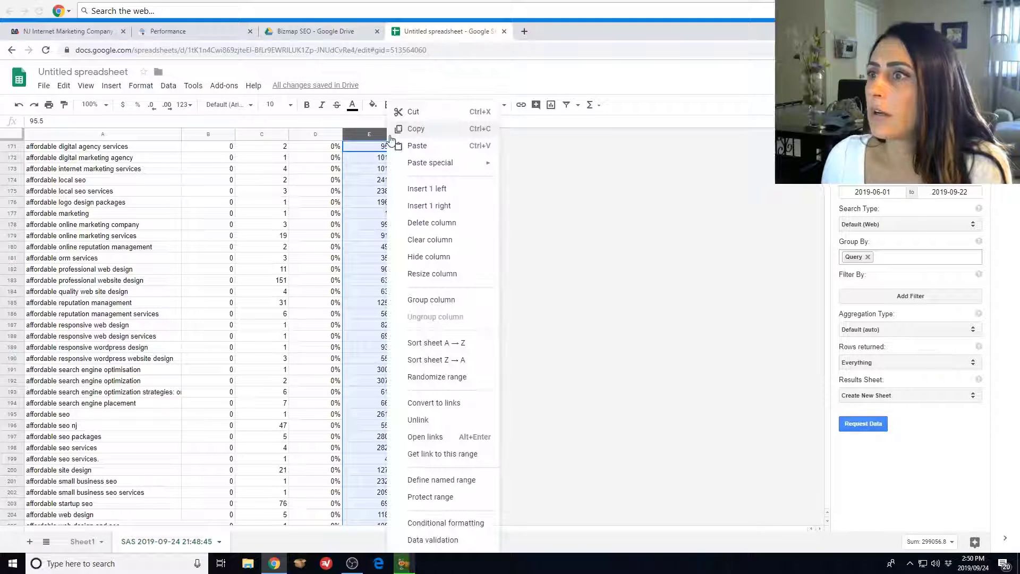
left_click(375, 131)
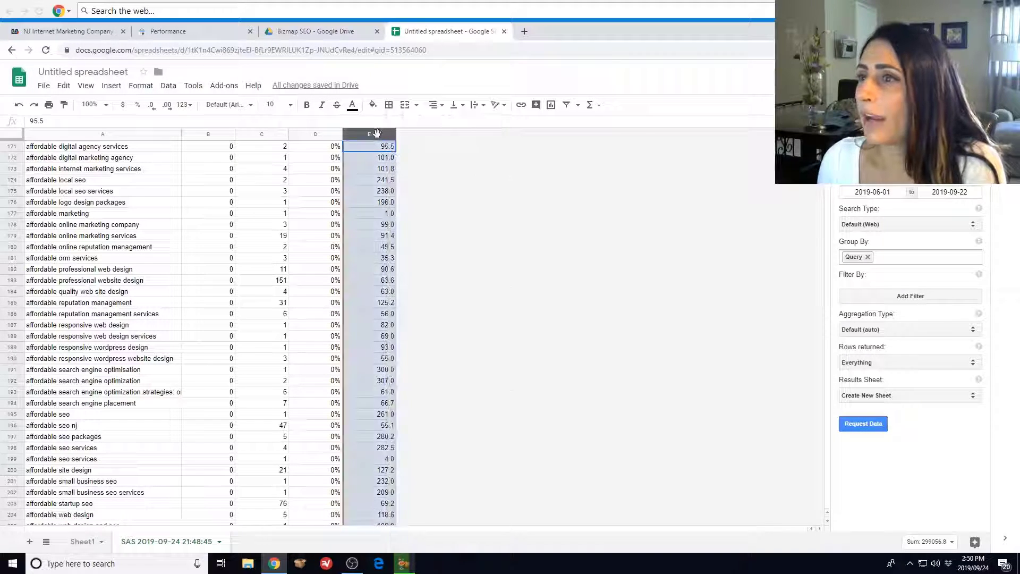
left_click(390, 138)
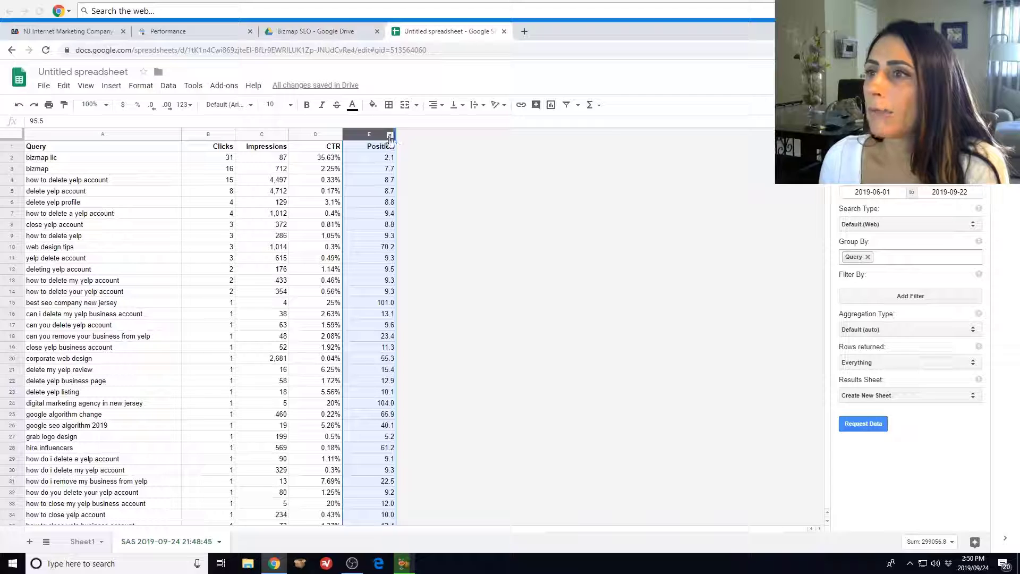
left_click(389, 136)
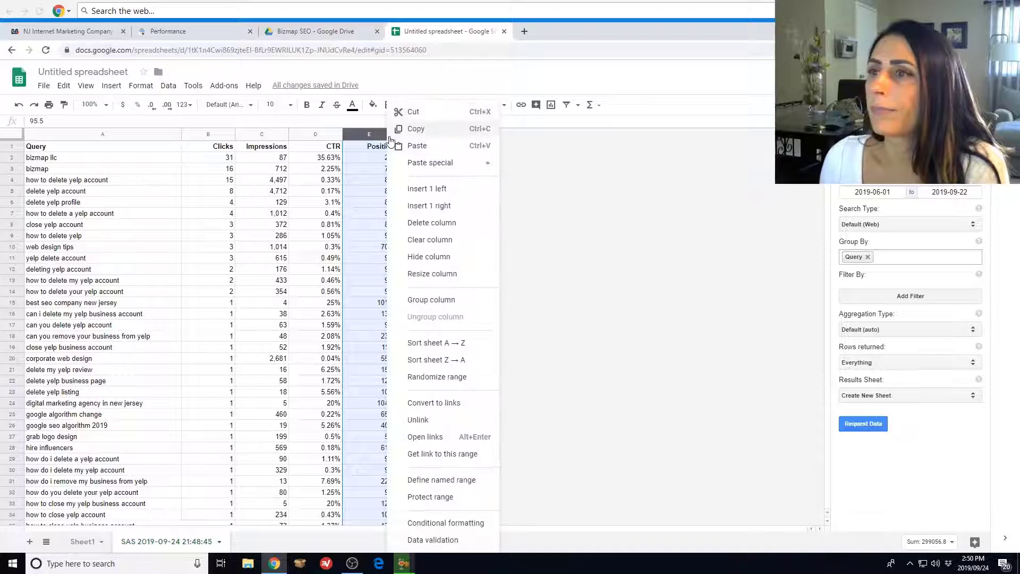
left_click(444, 347)
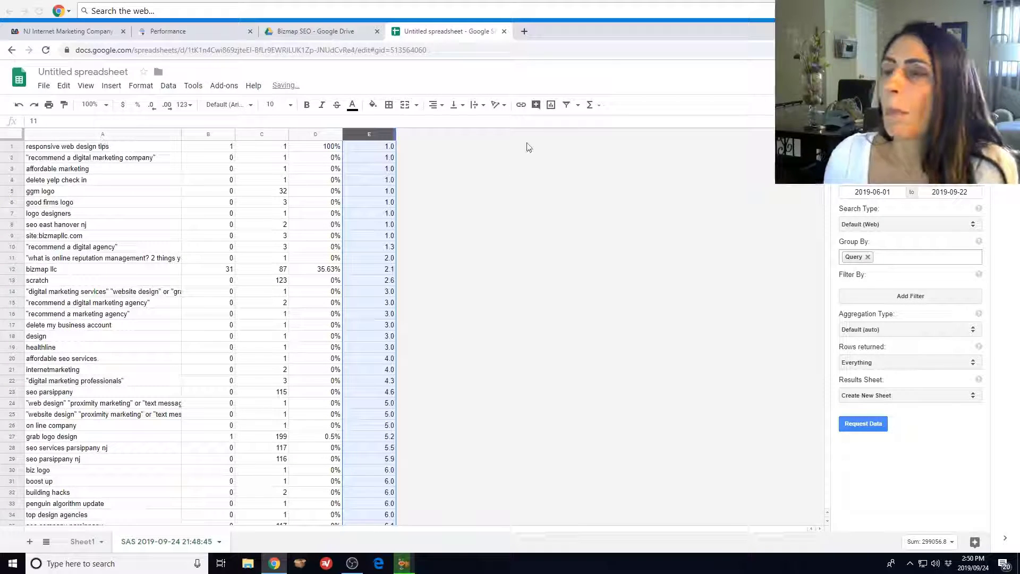
scroll(415, 165, "down", 5)
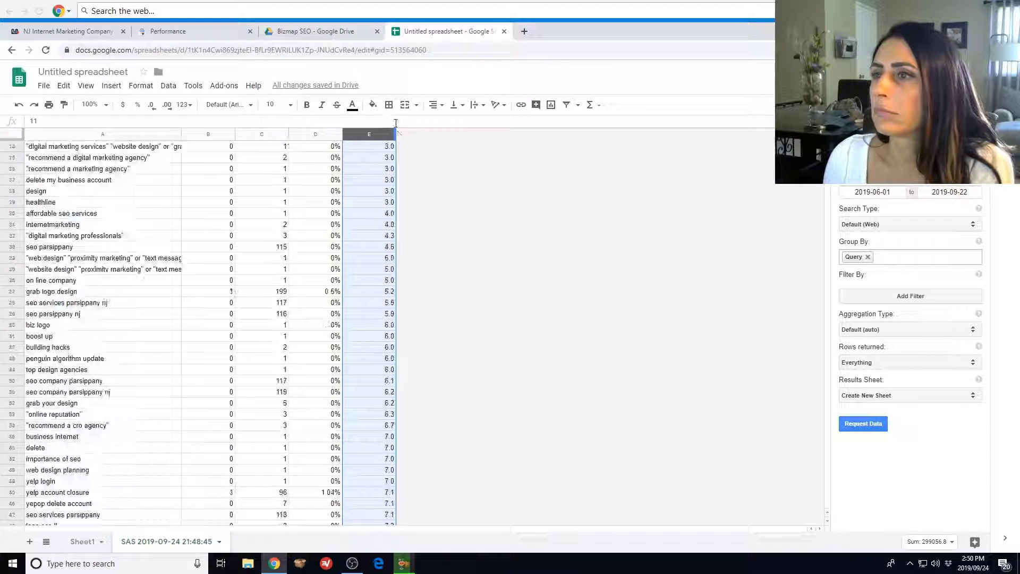
scroll(414, 141, "up", 5)
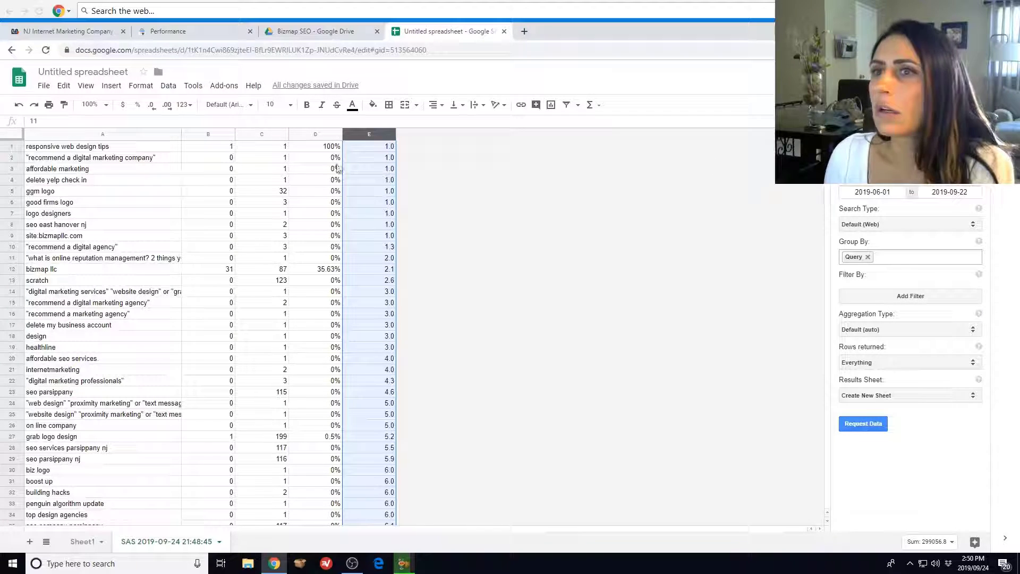
left_click(390, 134)
key("Escape")
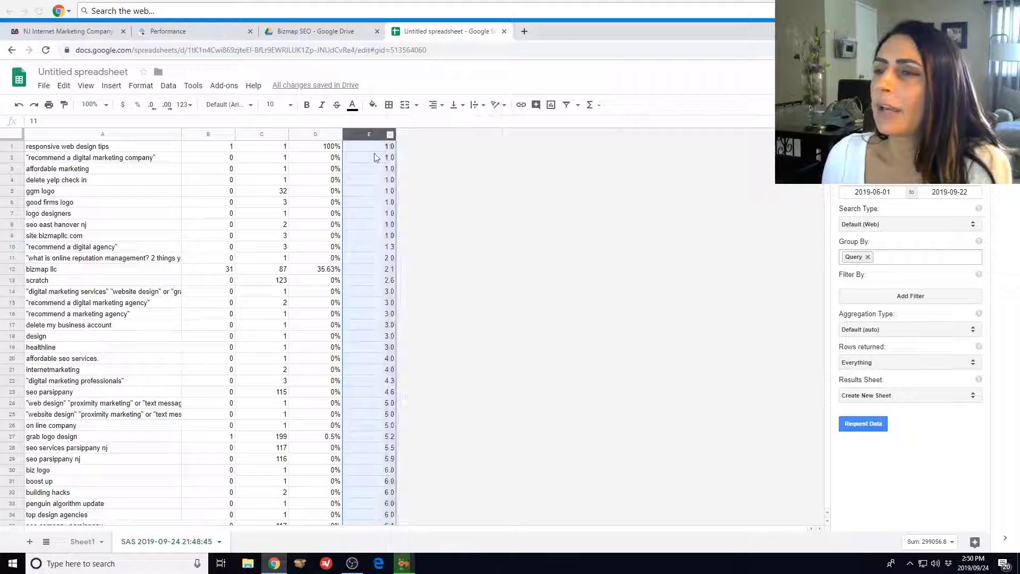